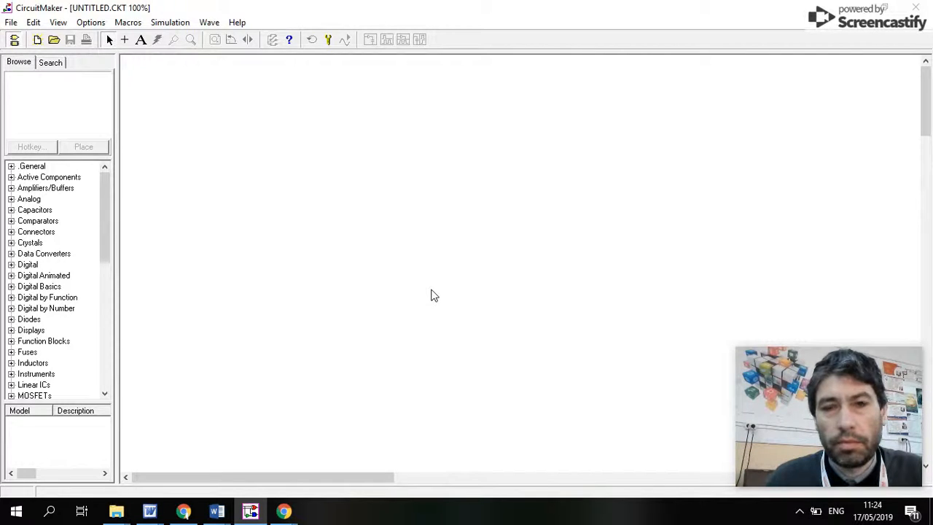
Add a wide text box near the upper edge of the sheet reading "Studiul gruparii rezistoarelor utilizand aplicatia Circuit Maker 2000".
left_click(141, 40)
left_click(196, 113)
left_click_drag(329, 132, 693, 142)
type("Studiul gruparii")
key("BackSpace")
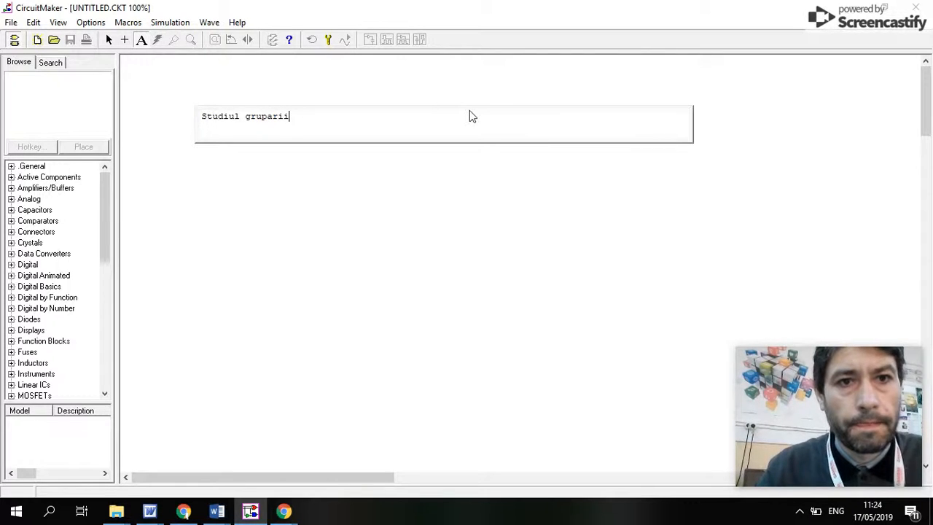
type("rezis")
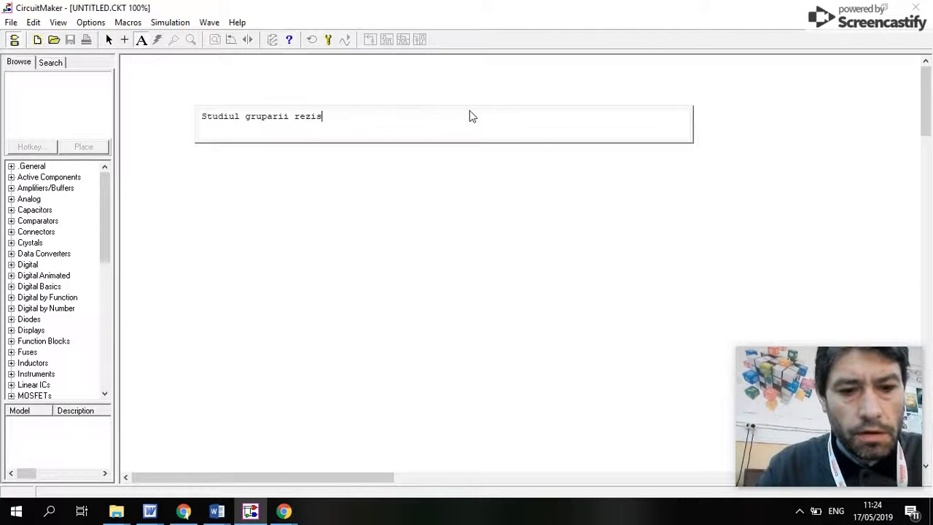
type("toarelor ")
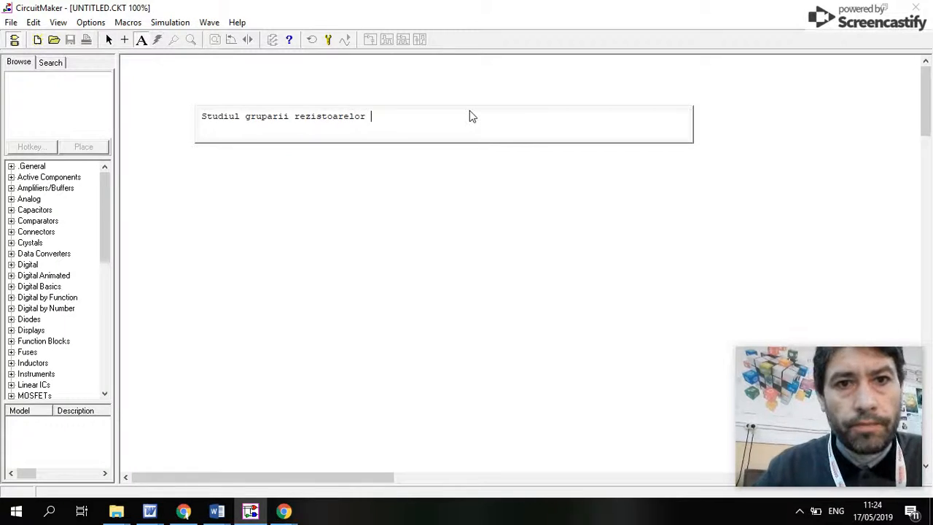
type("utiliza")
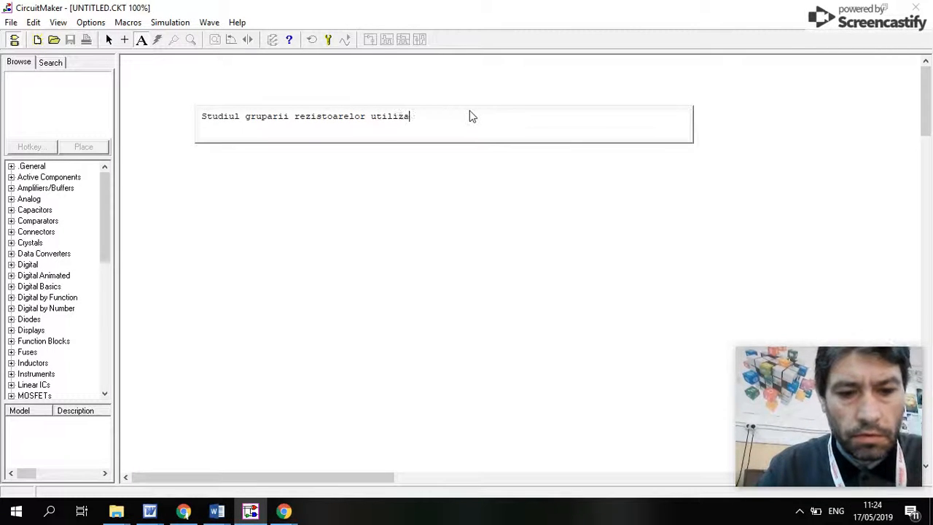
type("nd aplicatia Circuit")
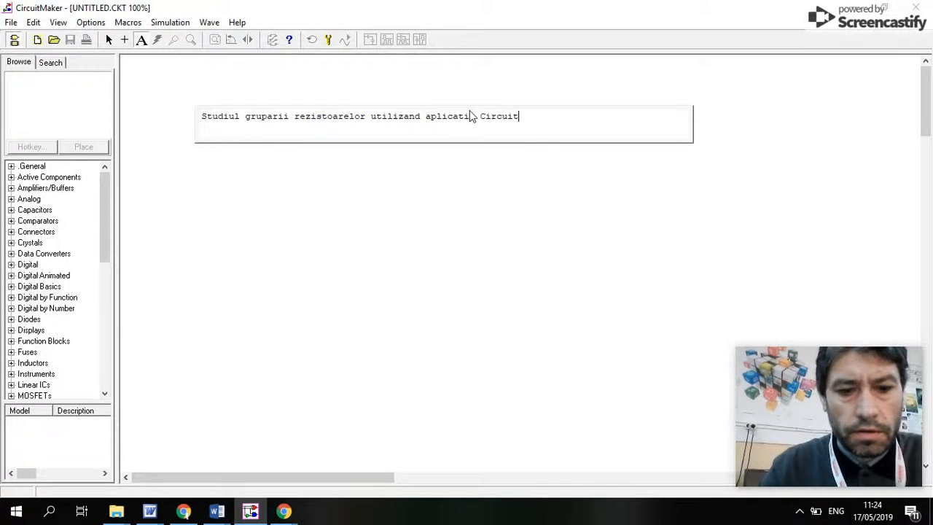
type(" Mker 2000")
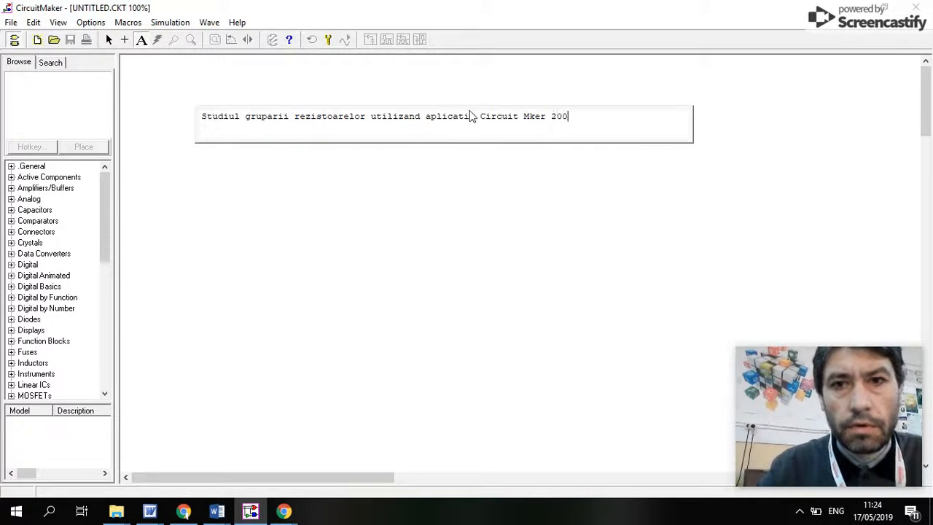
left_click(530, 116)
type("a")
left_click(596, 116)
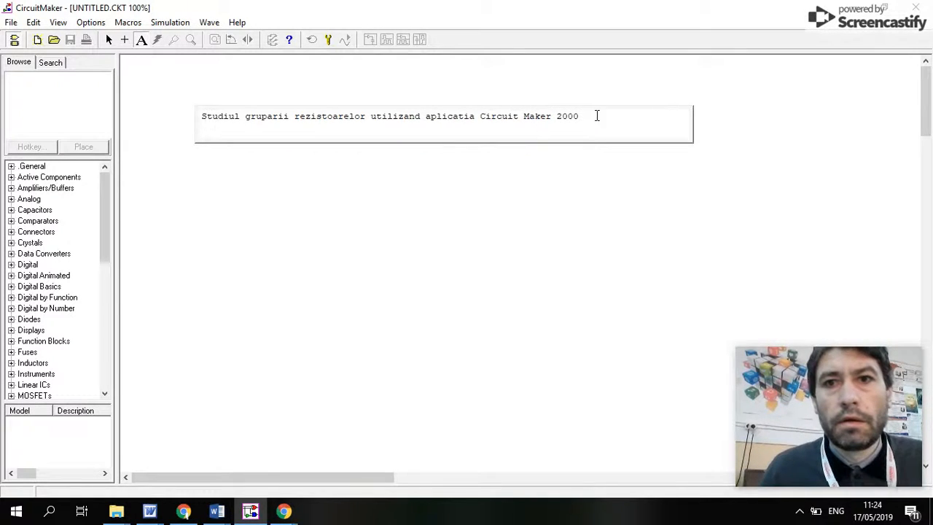
Add the subtitle "a) Gruparea serie a rezistoarelor" below the title, widening its text box to fit on one line.
left_click(330, 208)
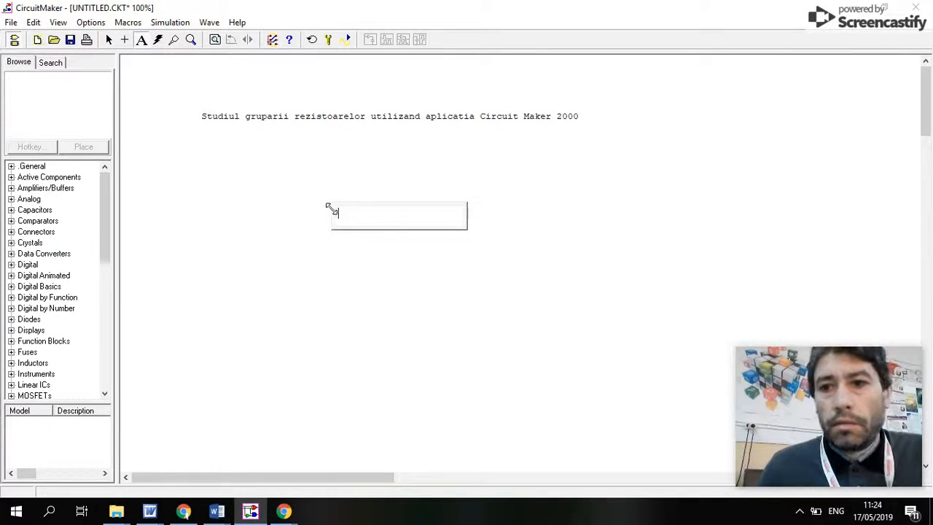
left_click(209, 176)
type("a")
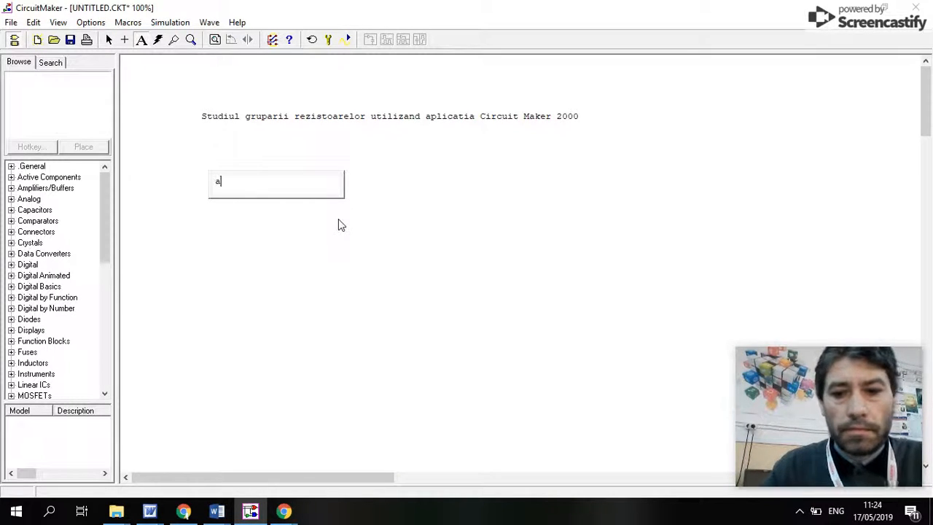
type(") G")
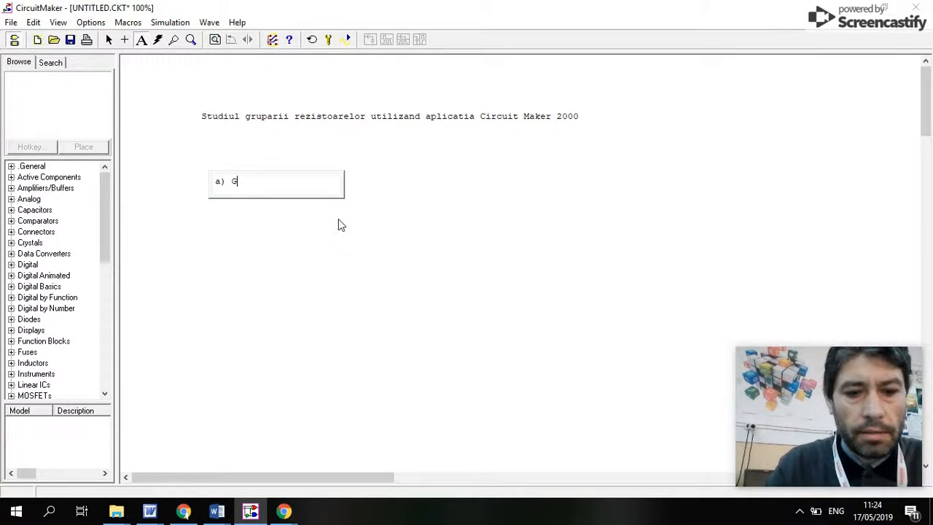
type("ruparea ser")
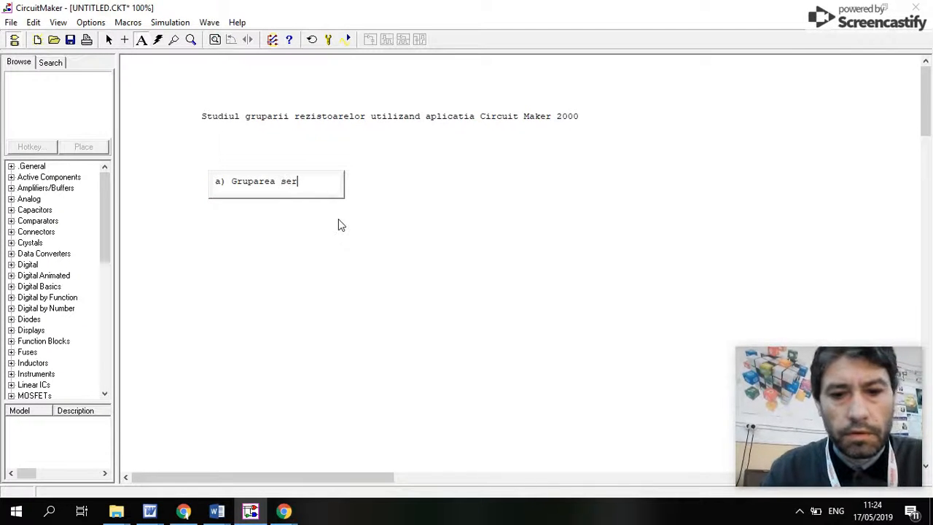
type("ie a re")
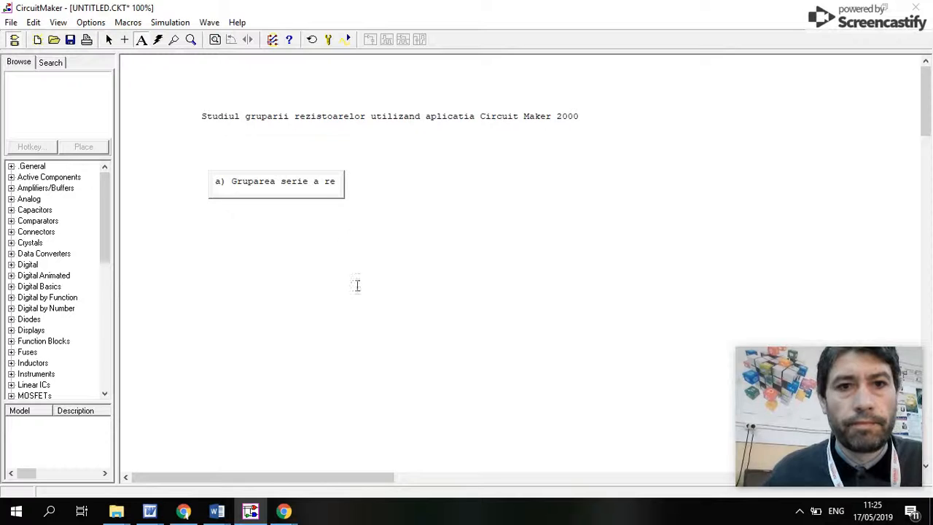
left_click_drag(338, 193, 442, 188)
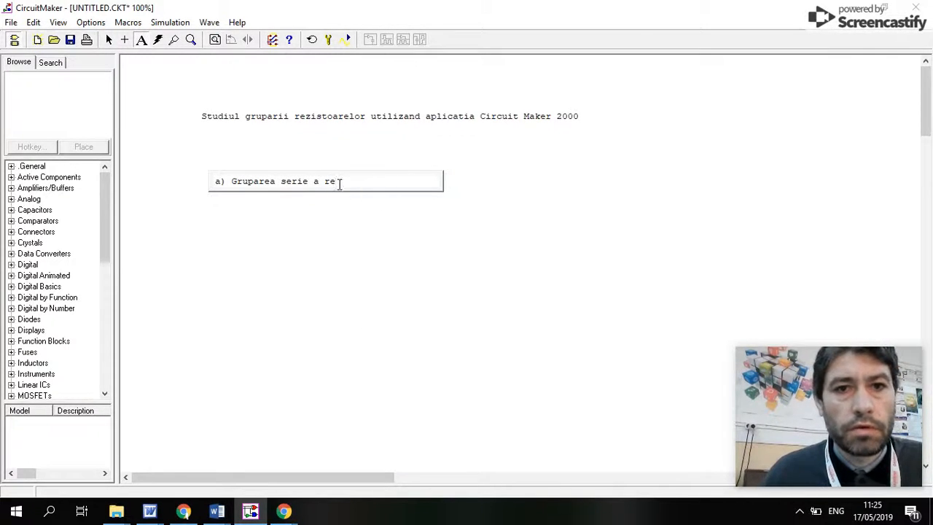
type("zistoarelor")
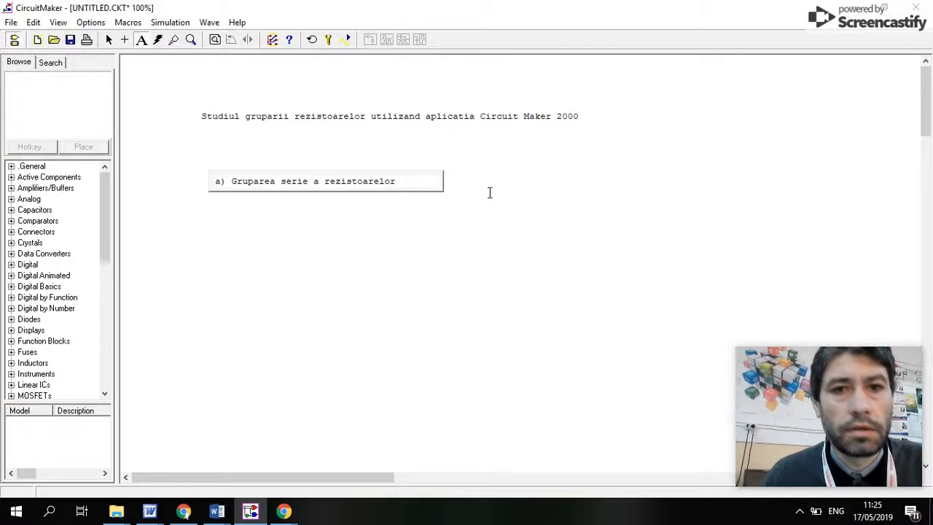
left_click(352, 230)
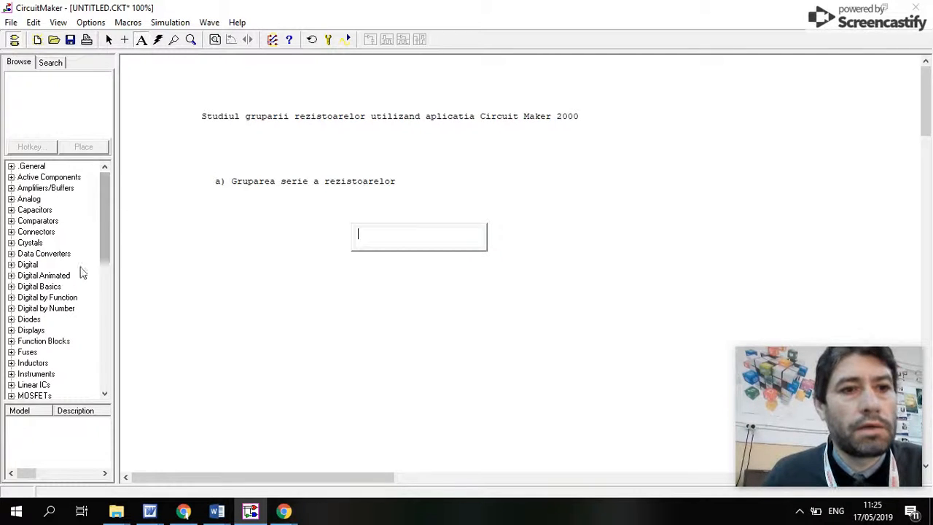
Place three Resistor:A components from the Resistors library in a horizontal row below the subtitle.
scroll(47, 306, "down", 10)
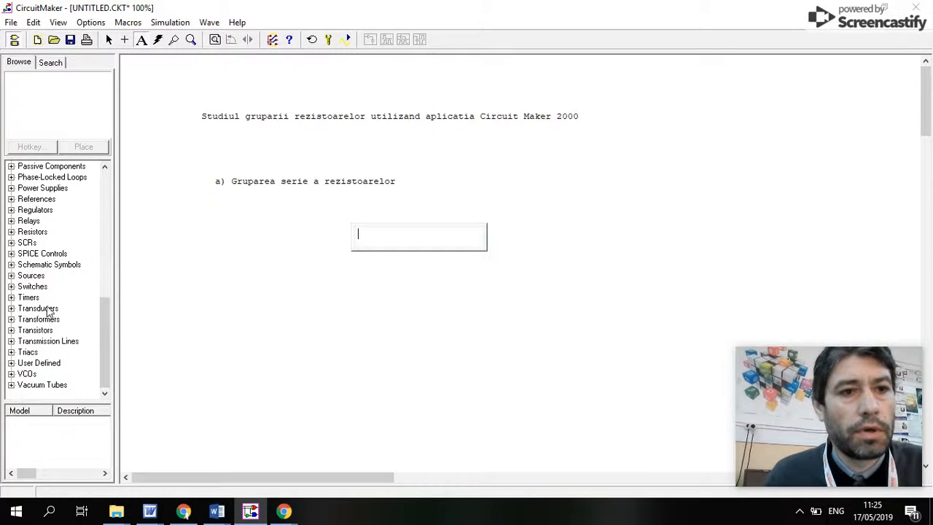
double_click(41, 233)
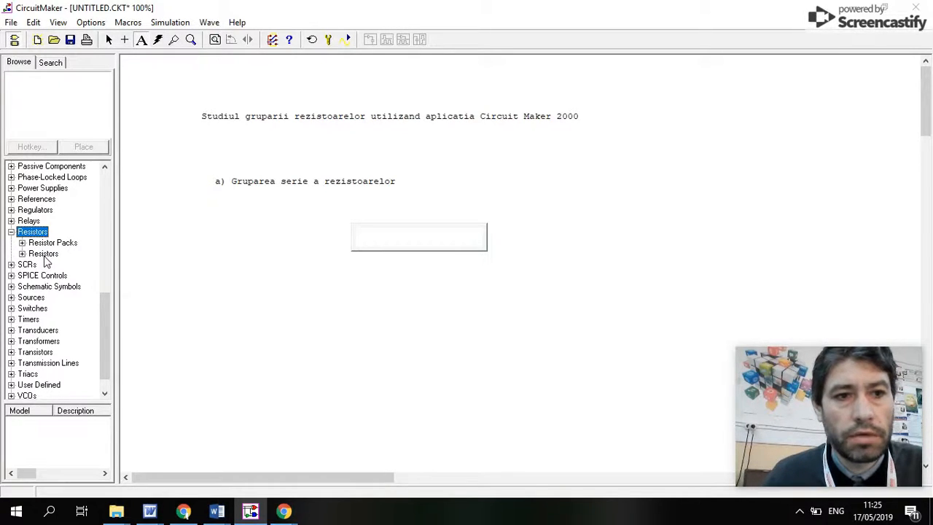
double_click(43, 255)
left_click(53, 277)
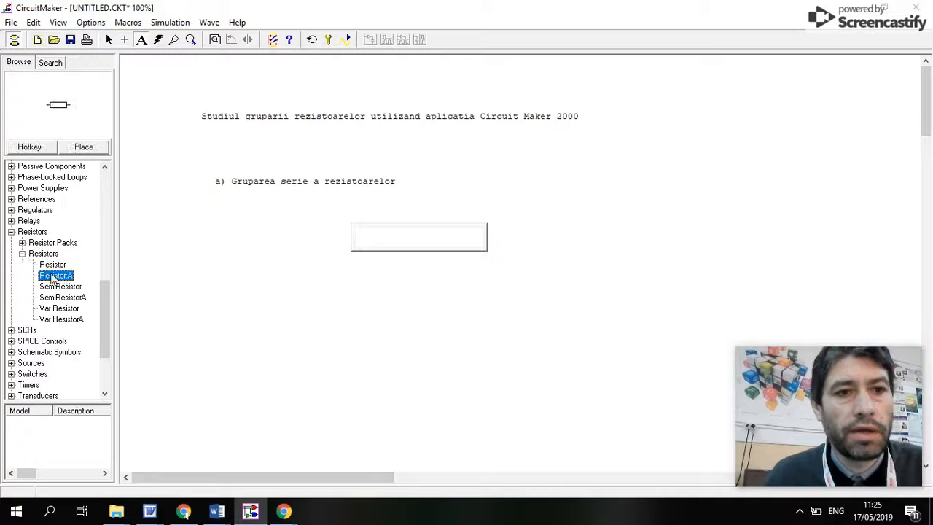
left_click(81, 147)
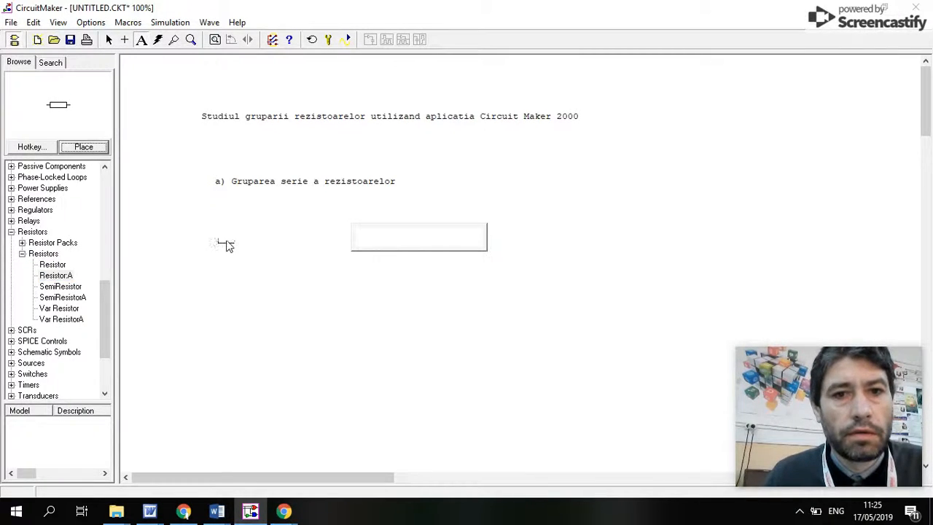
left_click(226, 241)
left_click(109, 39)
left_click(73, 147)
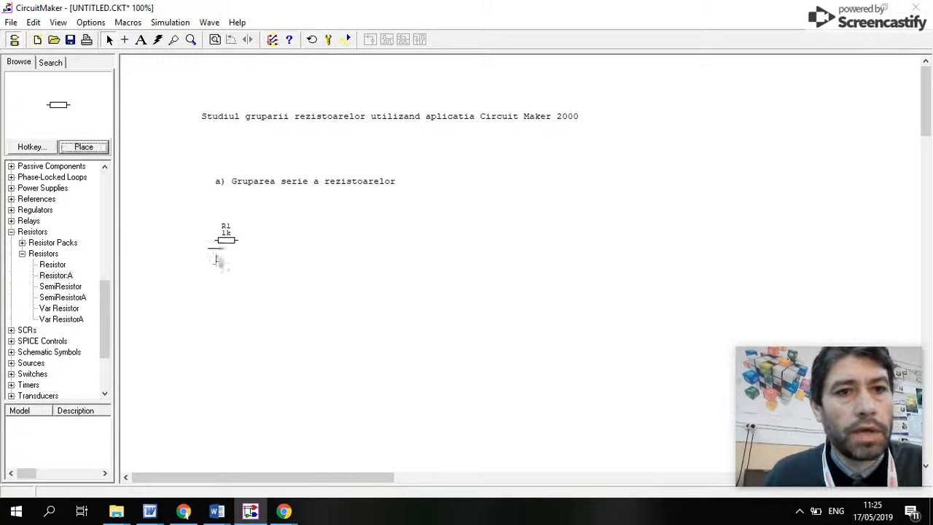
left_click(282, 246)
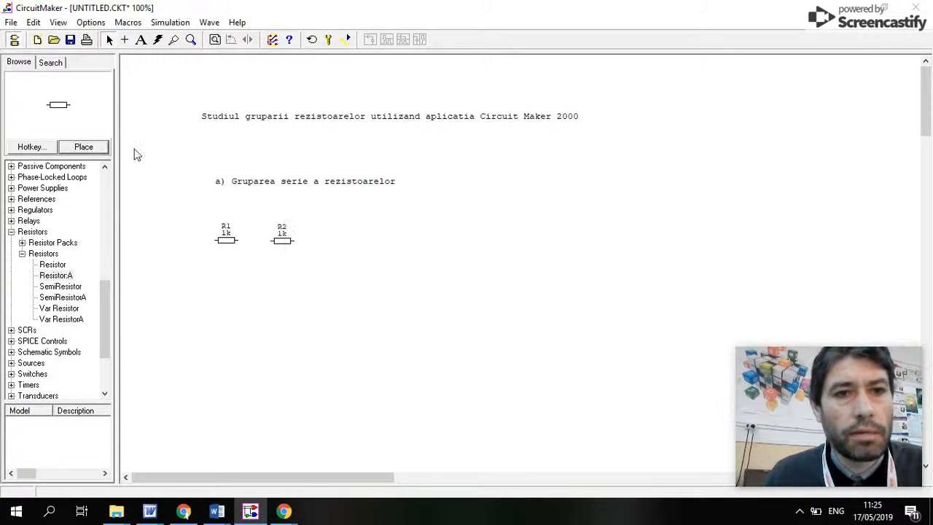
left_click(86, 148)
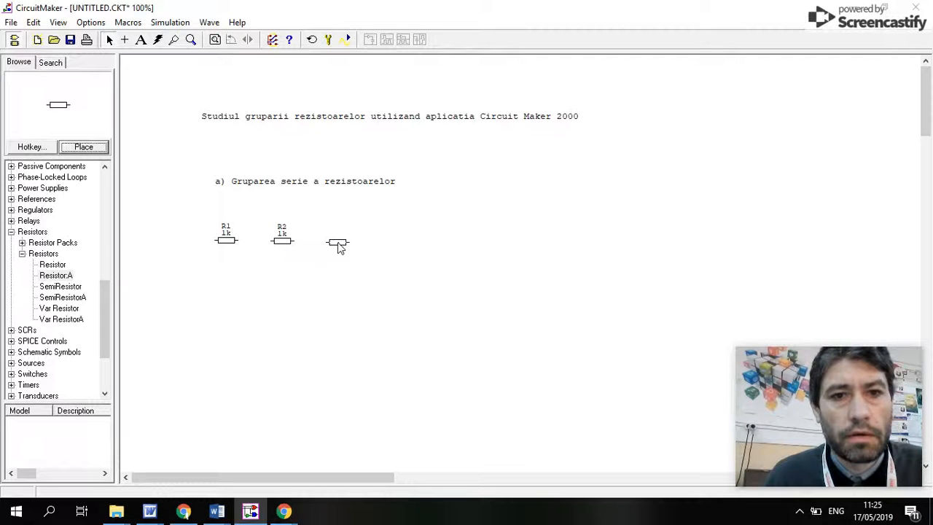
left_click(339, 246)
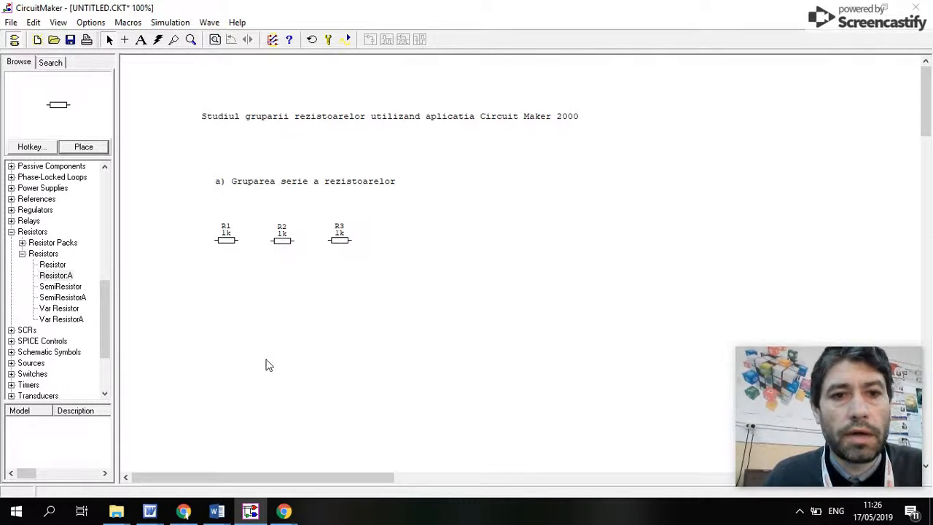
Wire the three resistors in series, connecting R1 to R2 and R2 to R3.
left_click(125, 41)
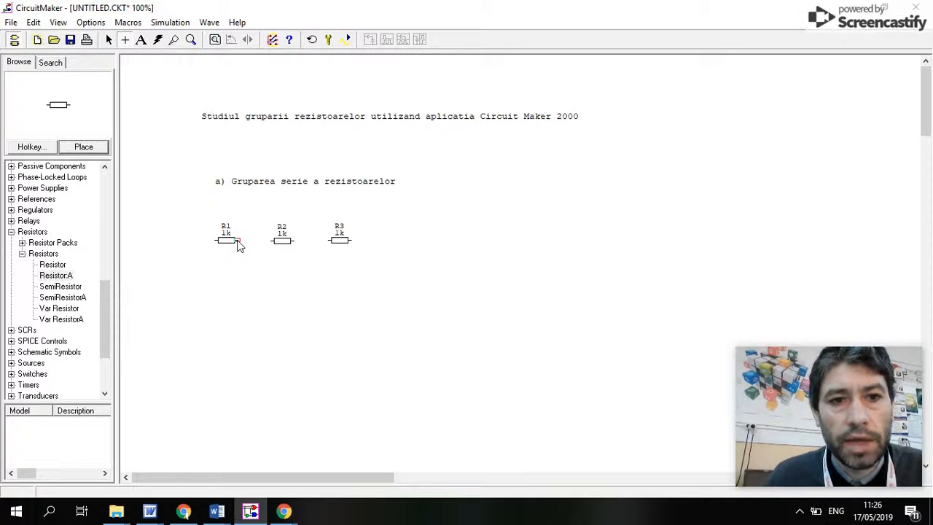
left_click_drag(239, 245, 272, 255)
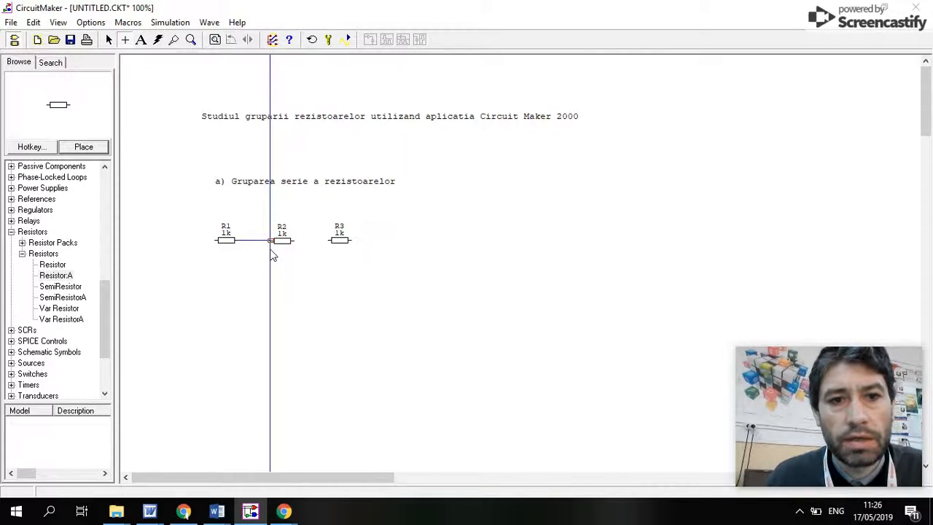
left_click_drag(273, 255, 273, 240)
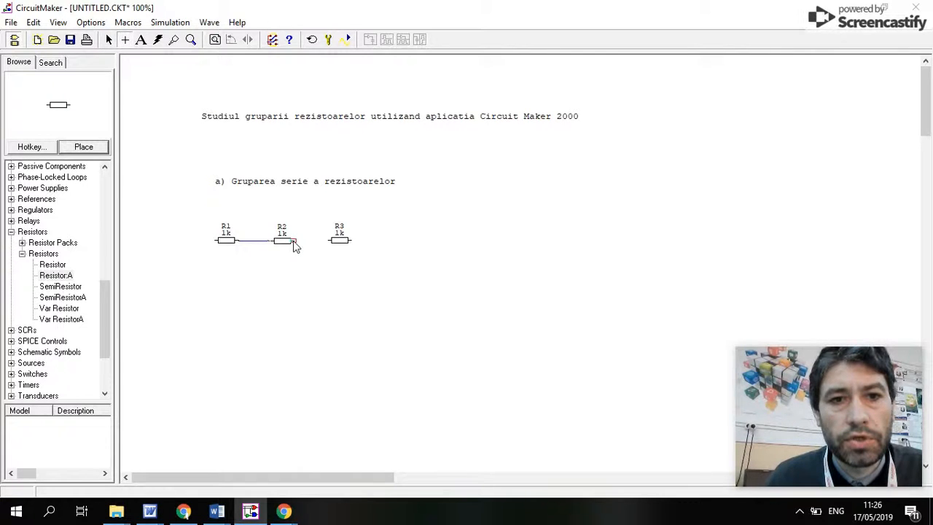
left_click_drag(293, 242, 327, 240)
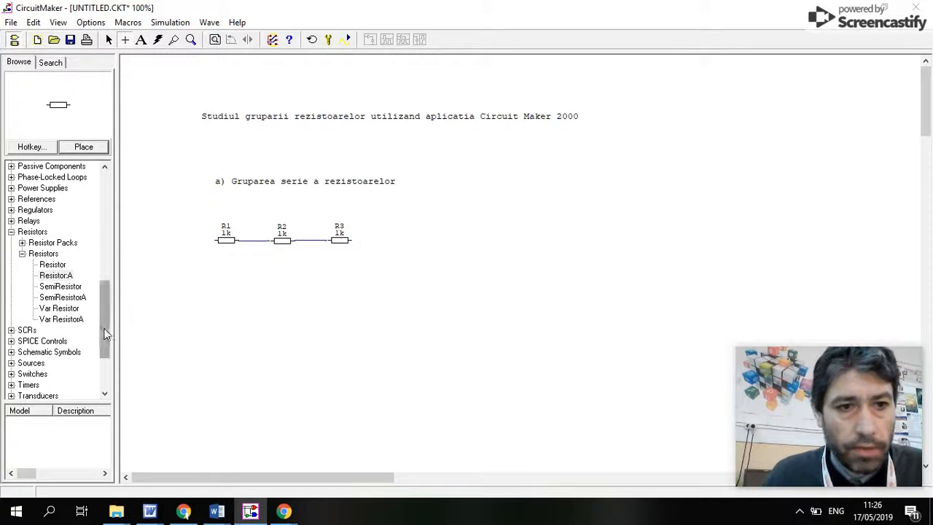
Place a Multimeter from the analog instruments library above resistor R2.
left_click_drag(105, 340, 42, 235)
double_click(38, 234)
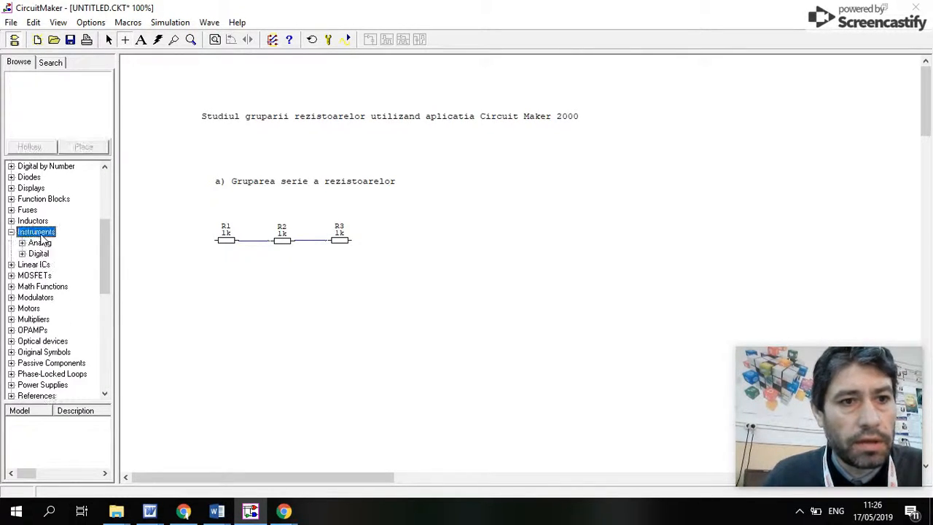
double_click(41, 244)
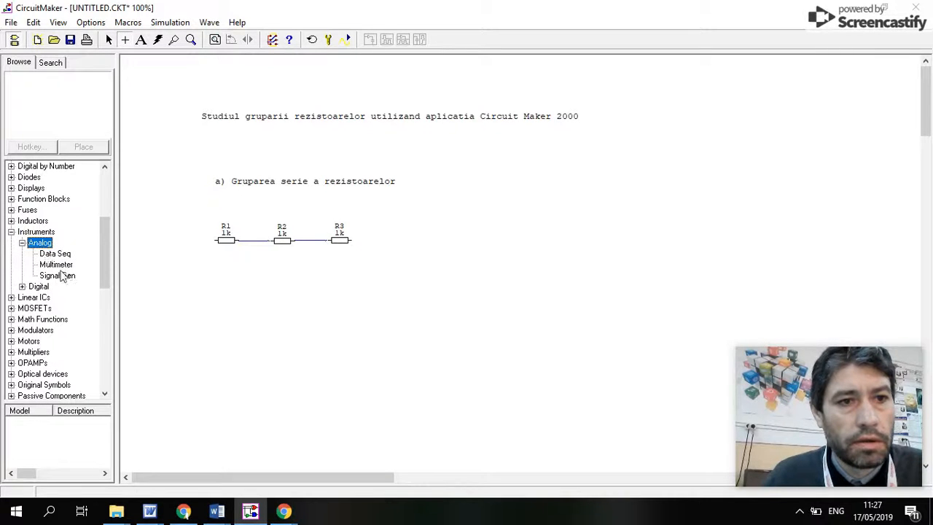
double_click(58, 264)
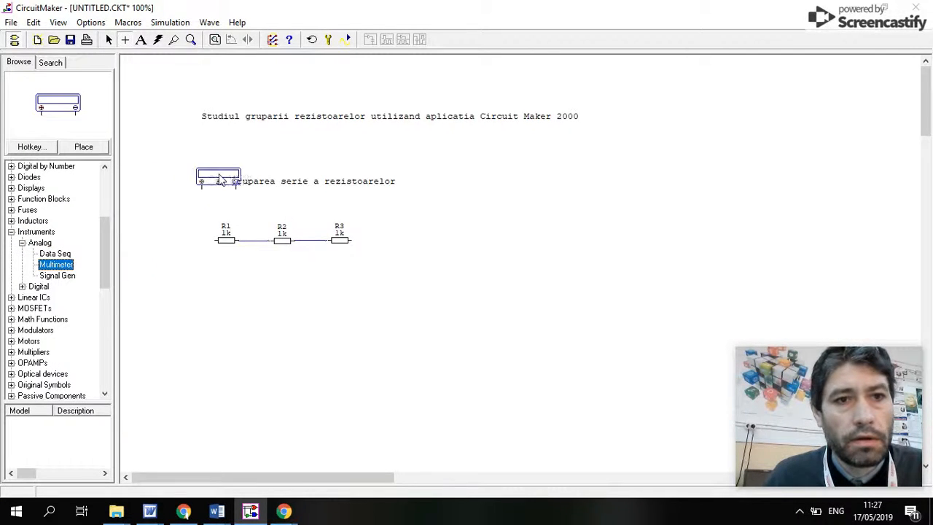
left_click(289, 206)
Set the multimeter to measure Ohms and wire its positive terminal to R1's free end and its negative terminal to R3's.
double_click(289, 206)
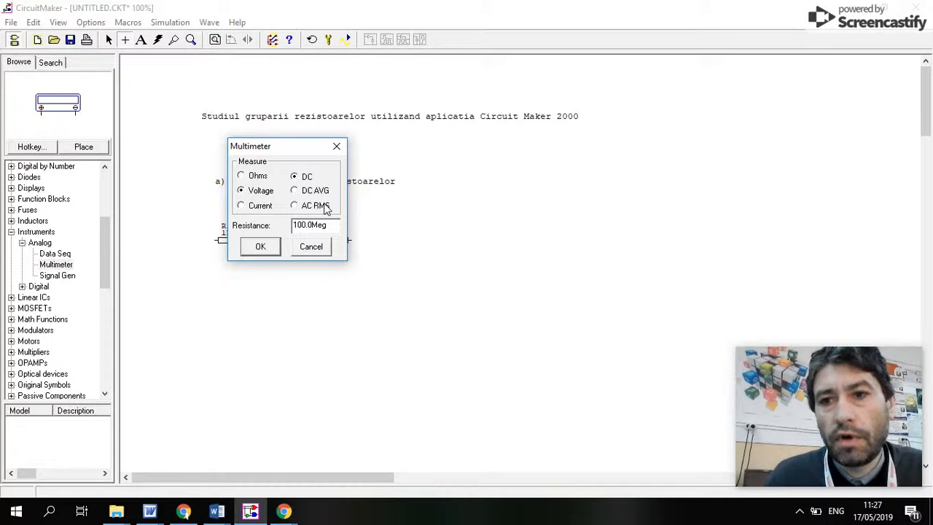
left_click(242, 177)
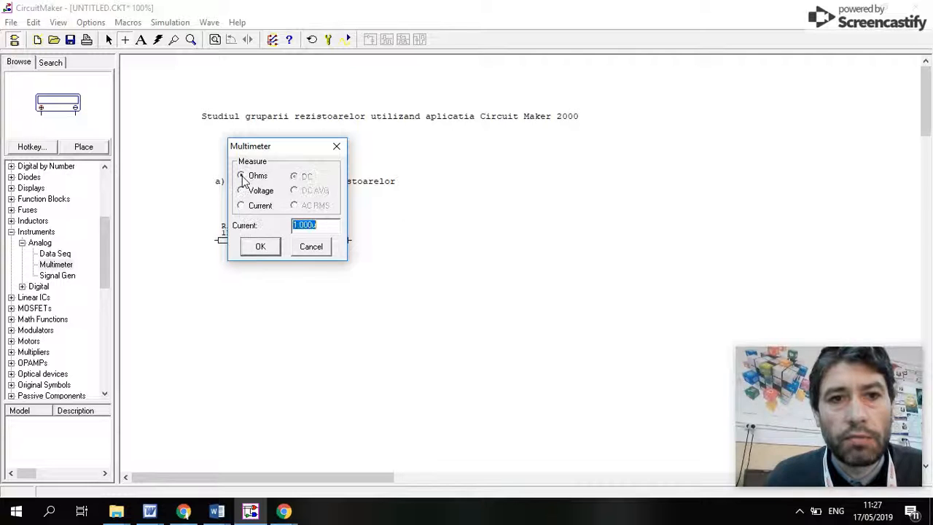
left_click(261, 248)
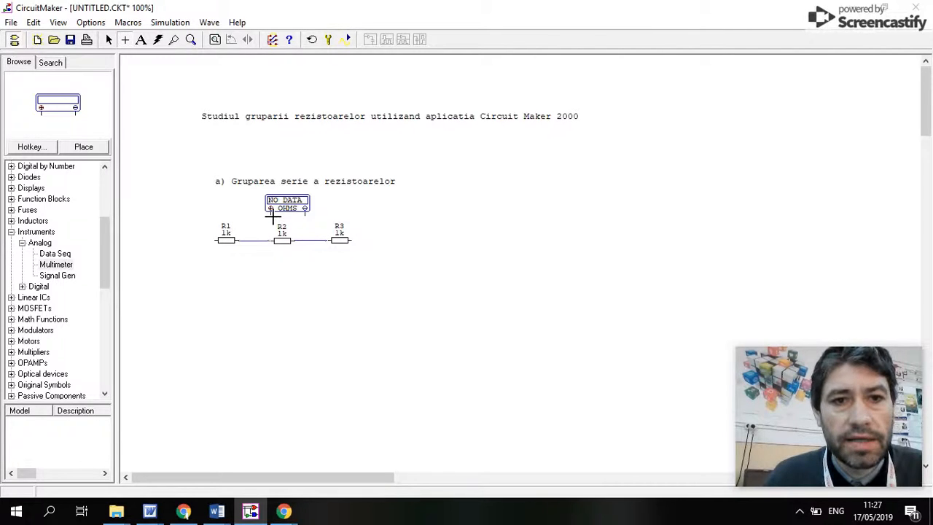
mouse_move(270, 214)
left_mouse_down()
mouse_move(225, 226)
mouse_move(197, 219)
mouse_move(202, 243)
mouse_move(211, 240)
left_mouse_up()
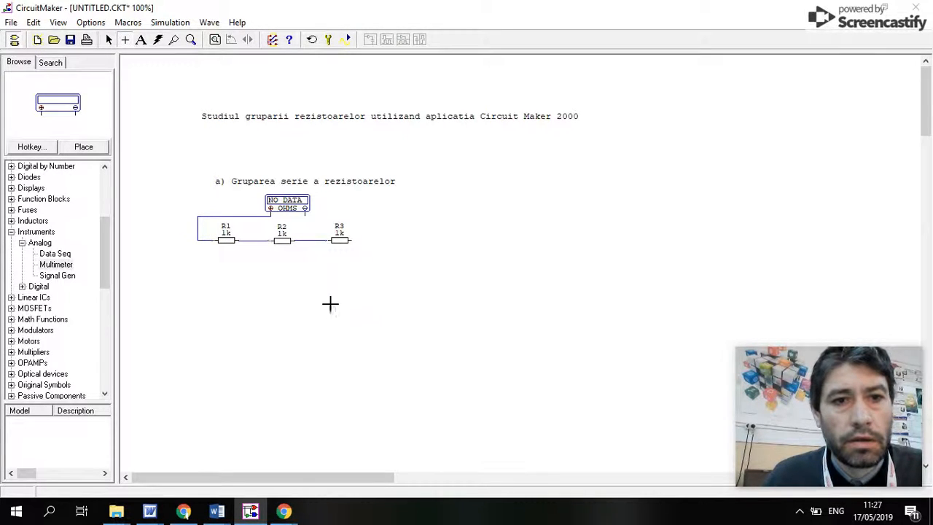
left_click_drag(305, 209, 368, 245)
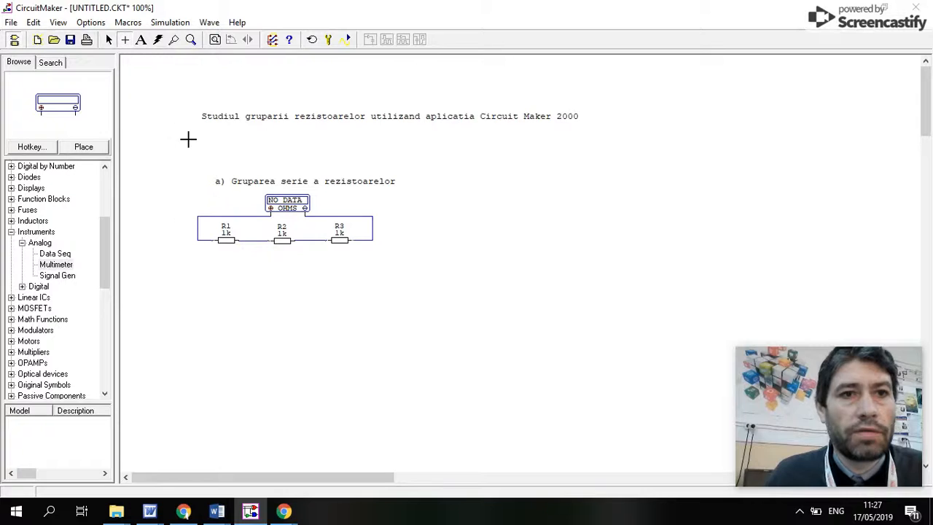
Add the text label "Re = R1+R2+R3" to the right of the series resistor circuit.
left_click(141, 40)
left_click(459, 228)
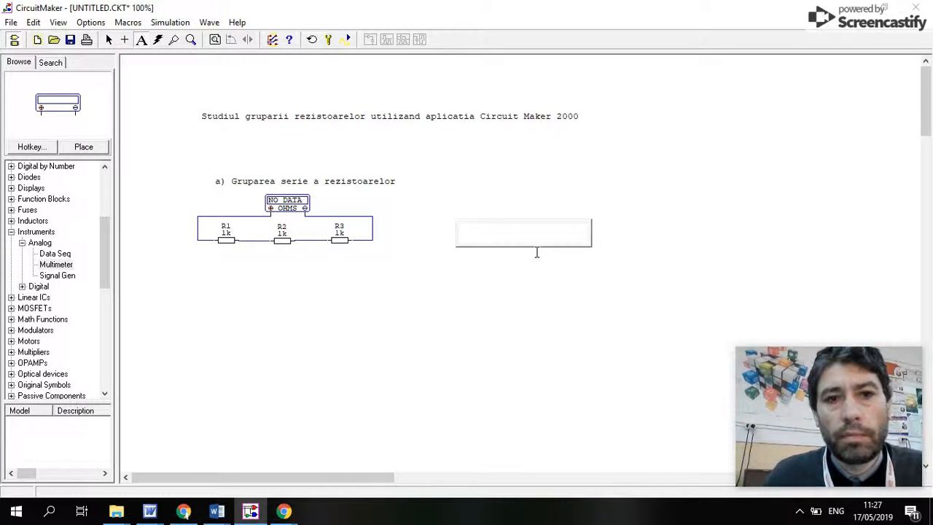
type("R")
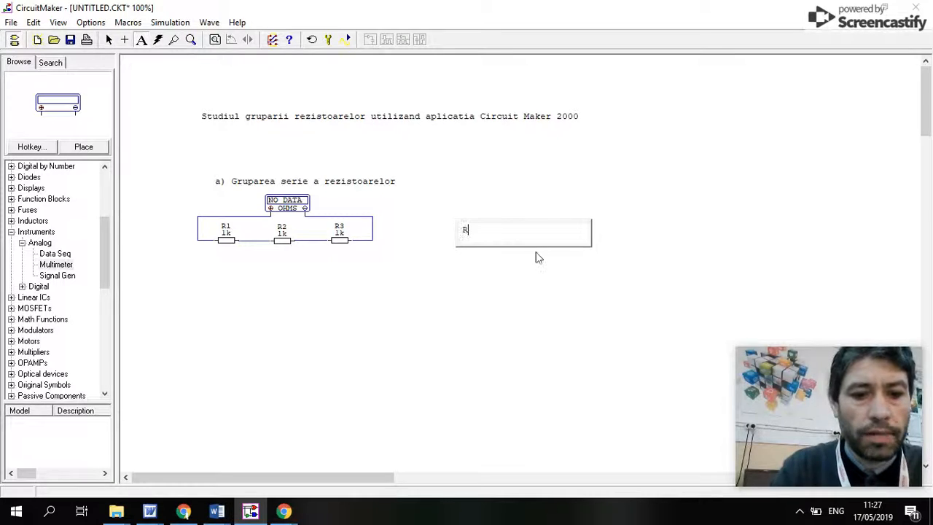
type("e")
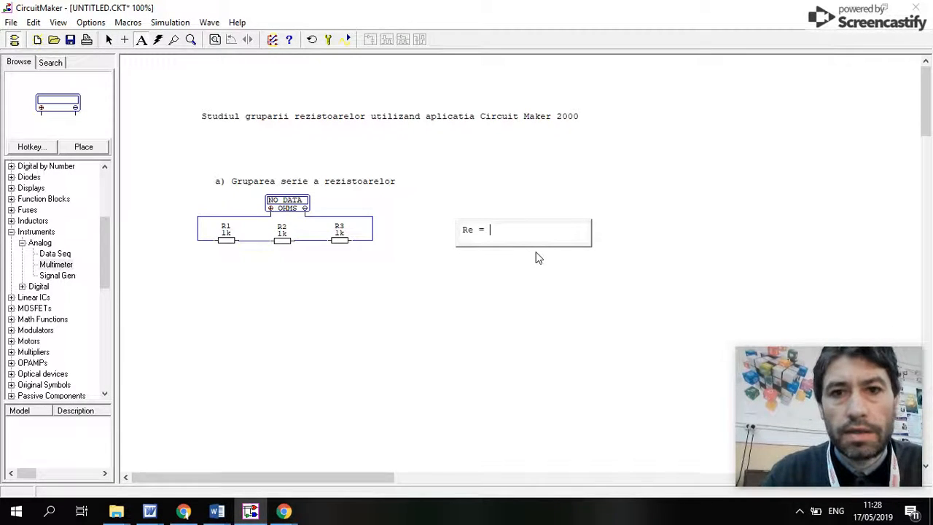
type(" = R1")
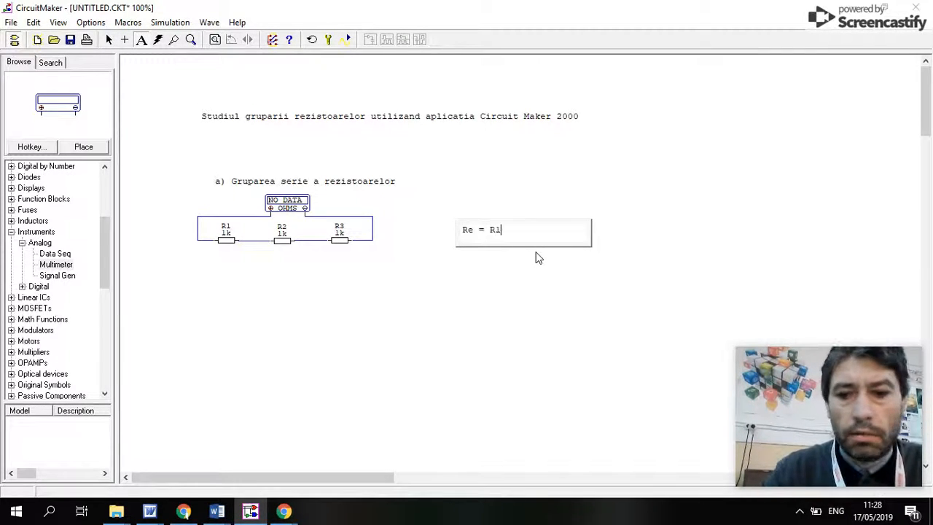
type("+R2+R3")
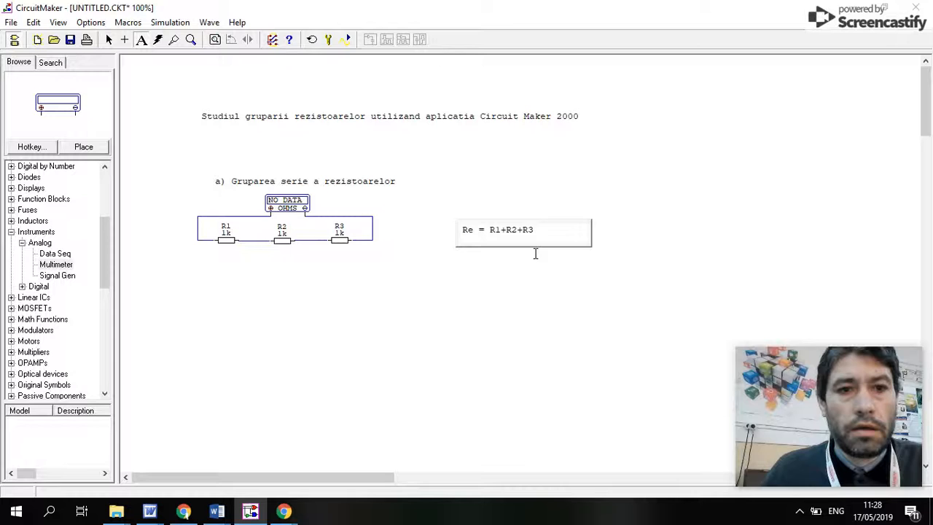
left_click(534, 281)
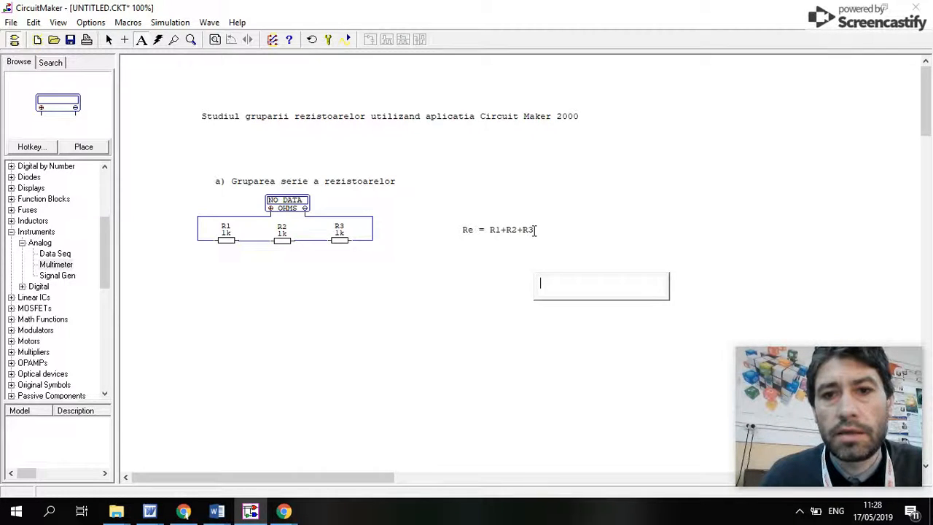
Add the text label "Re >Ri" directly below the equivalent resistance formula.
left_click(460, 241)
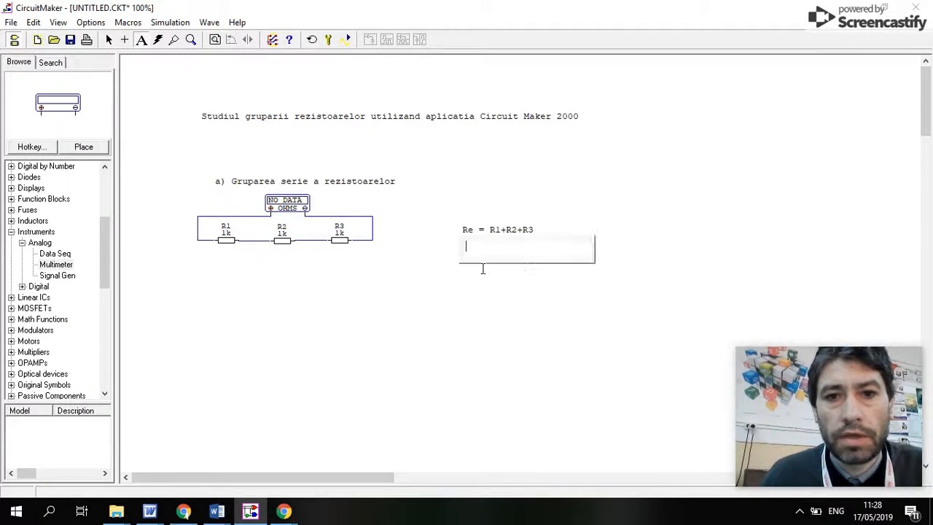
type("Re >Ri")
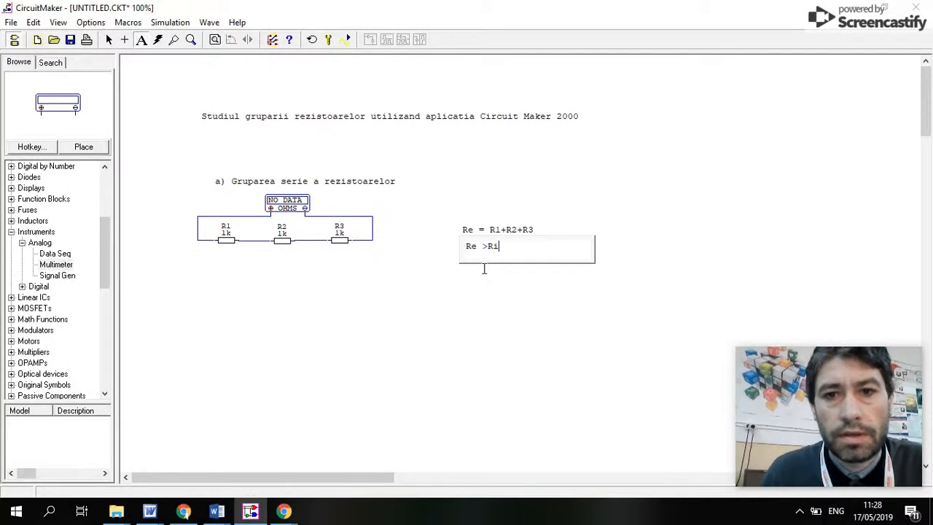
left_click(497, 285)
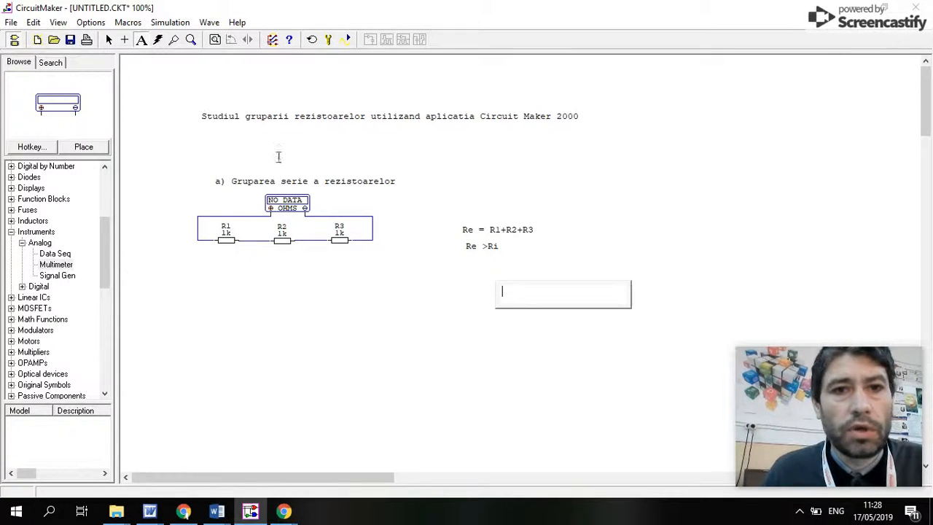
left_click(109, 40)
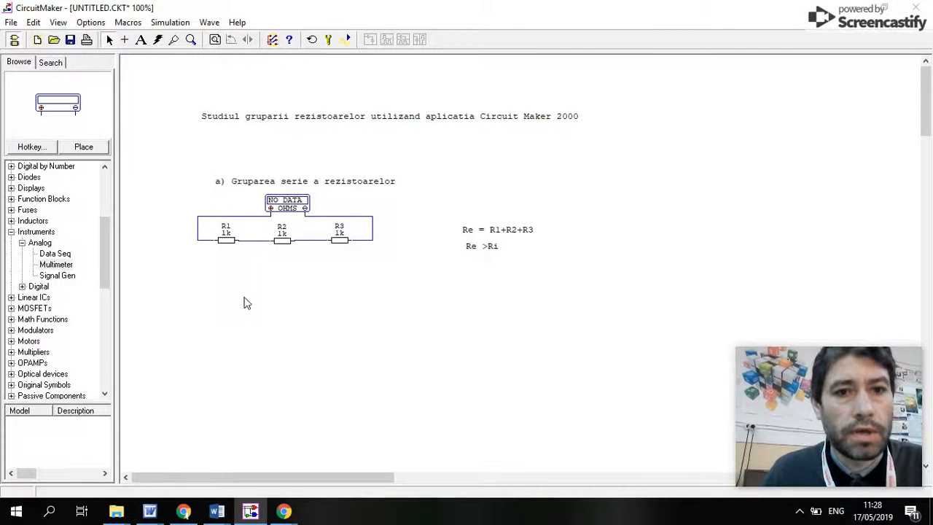
Set the label-value of resistor R1 to 2k.
double_click(225, 237)
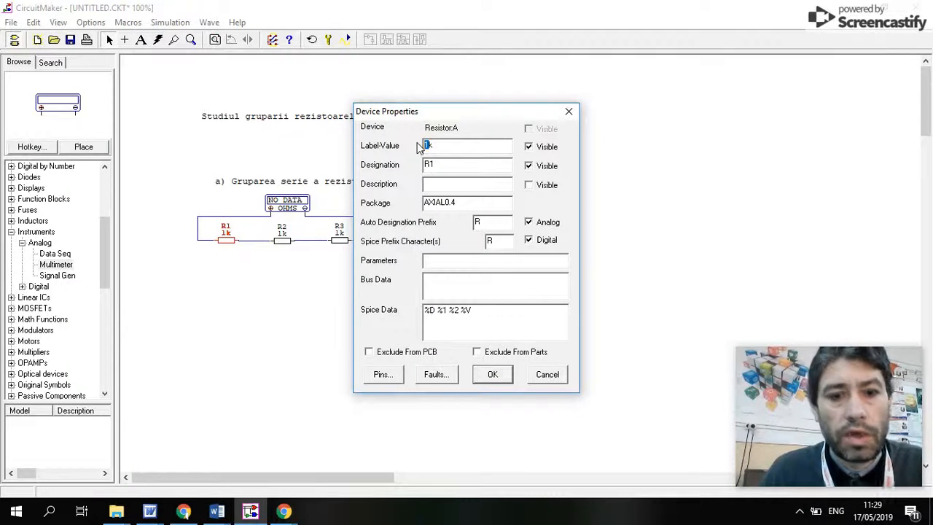
type("2k")
key("Return")
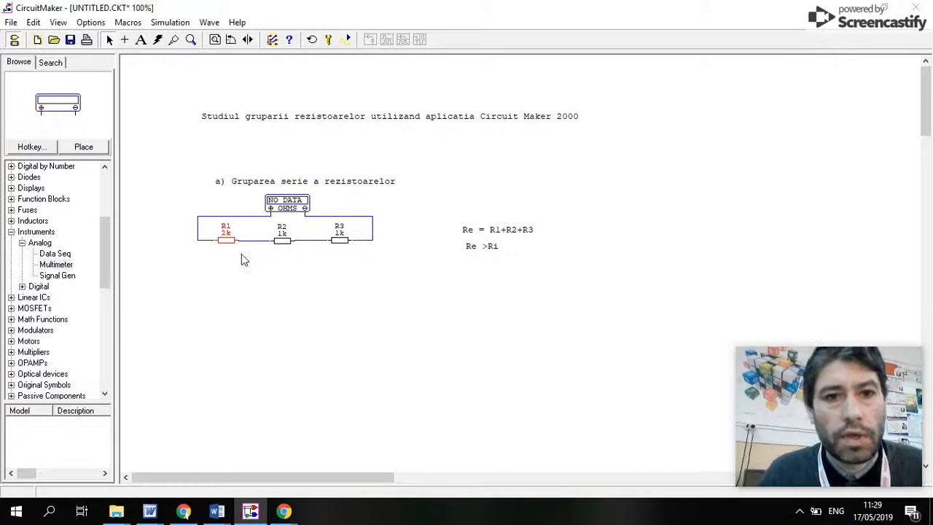
Set the label-value of resistor R2 to 5k.
left_click(286, 246)
double_click(287, 246)
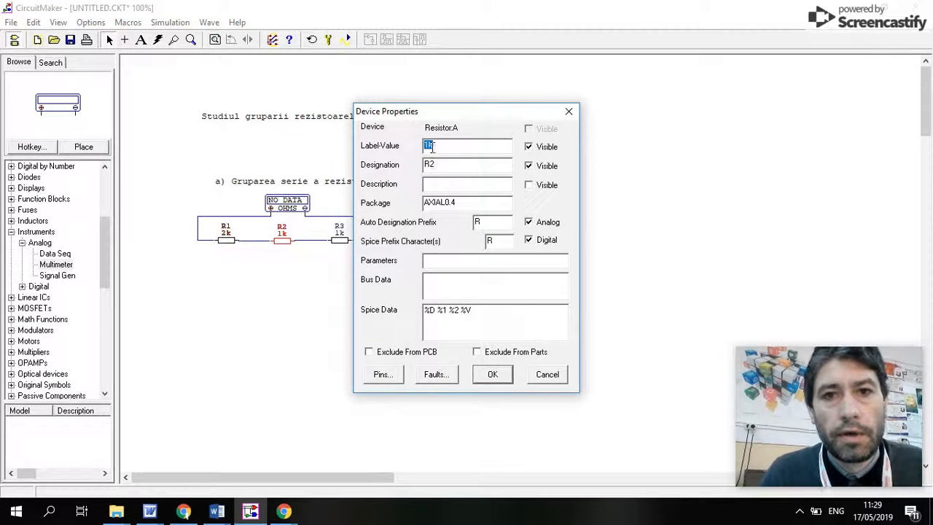
type("5k")
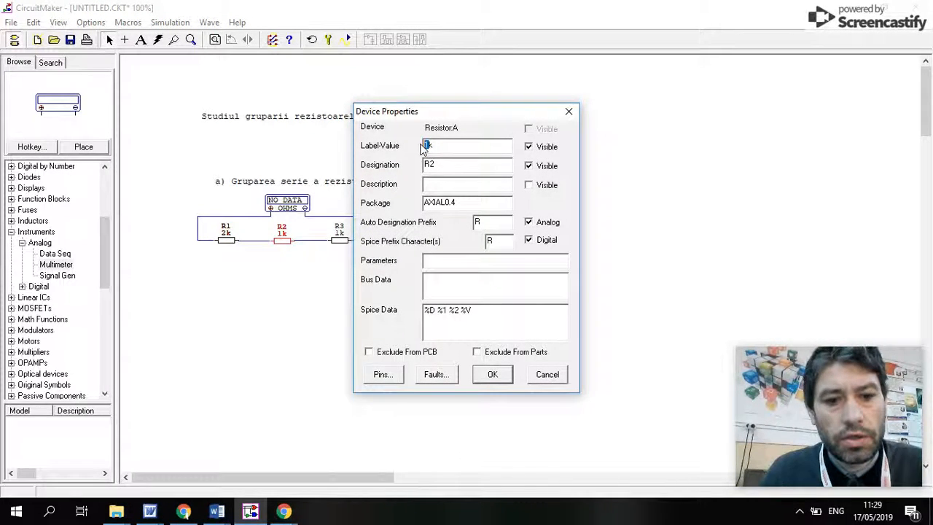
key("Return")
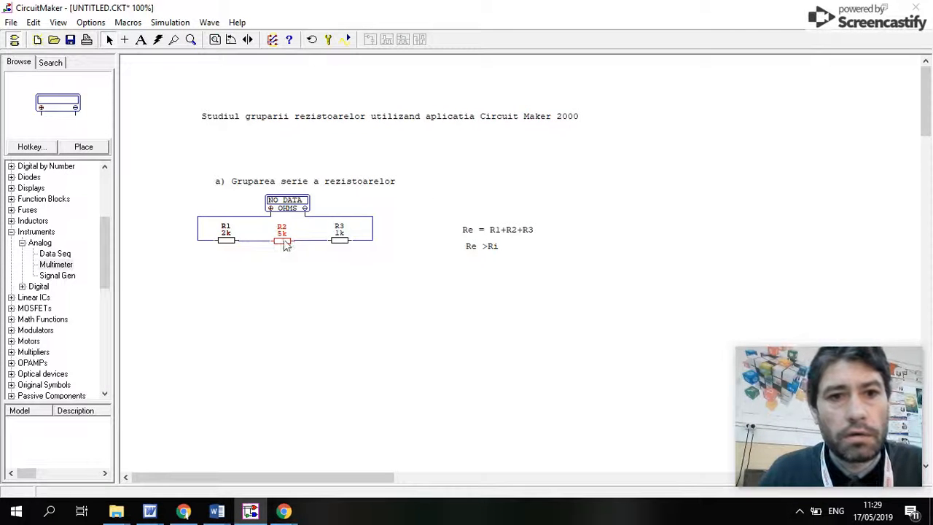
Set the label-value of resistor R3 to 10k.
double_click(339, 246)
left_click(426, 146)
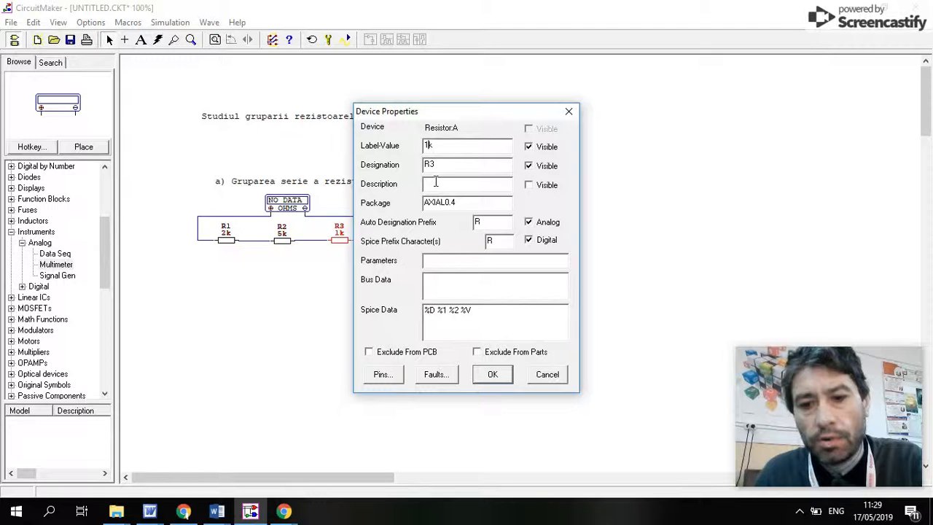
type("0")
key("Return")
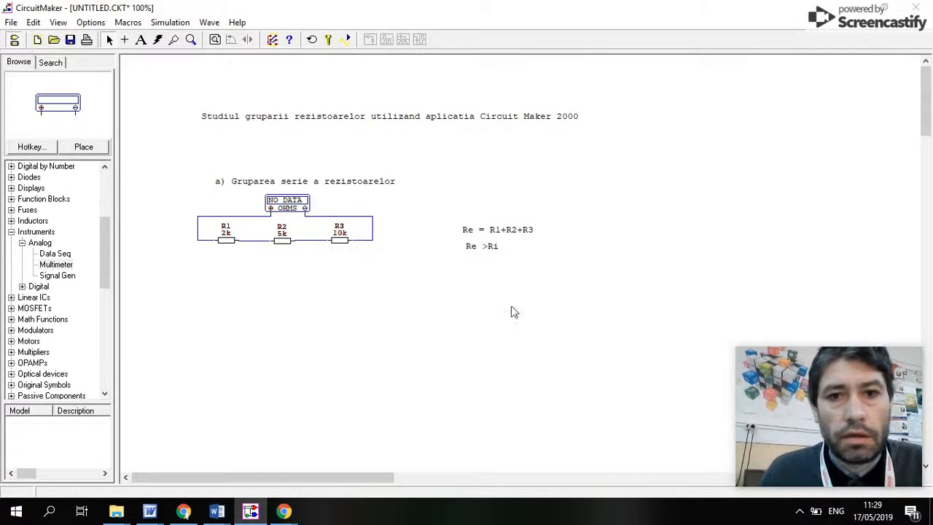
Add the calculation text "Re = 2k+5k+10k = 17 k" below the "Re >Ri" label.
left_click(141, 42)
left_click(468, 273)
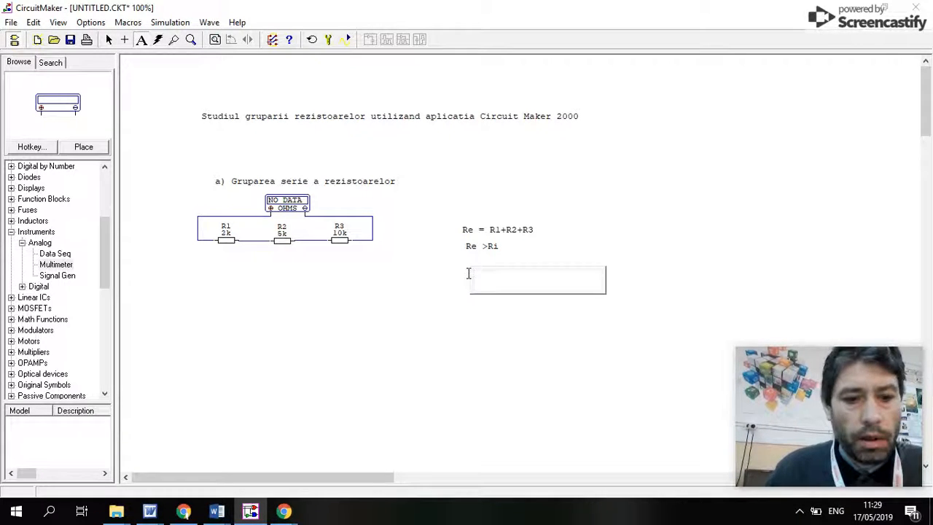
type("Re")
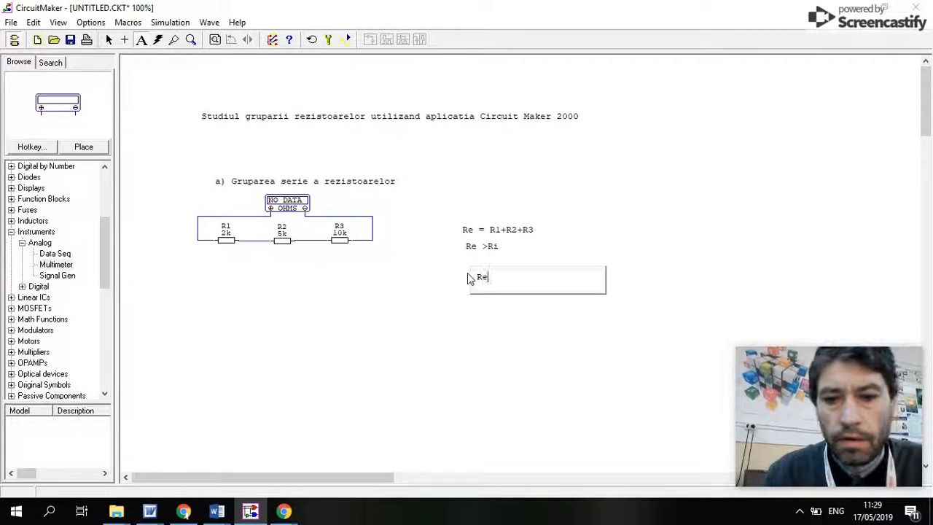
type(" = 2k+")
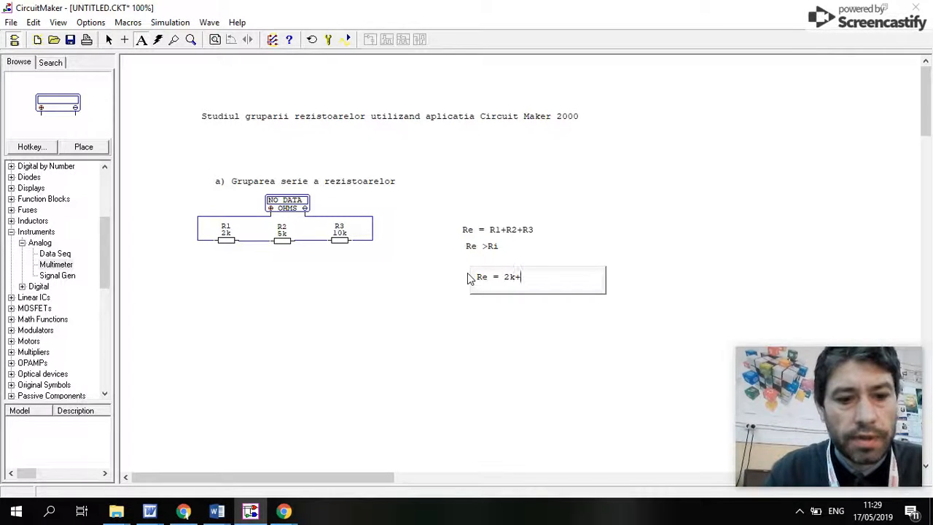
type("5k+")
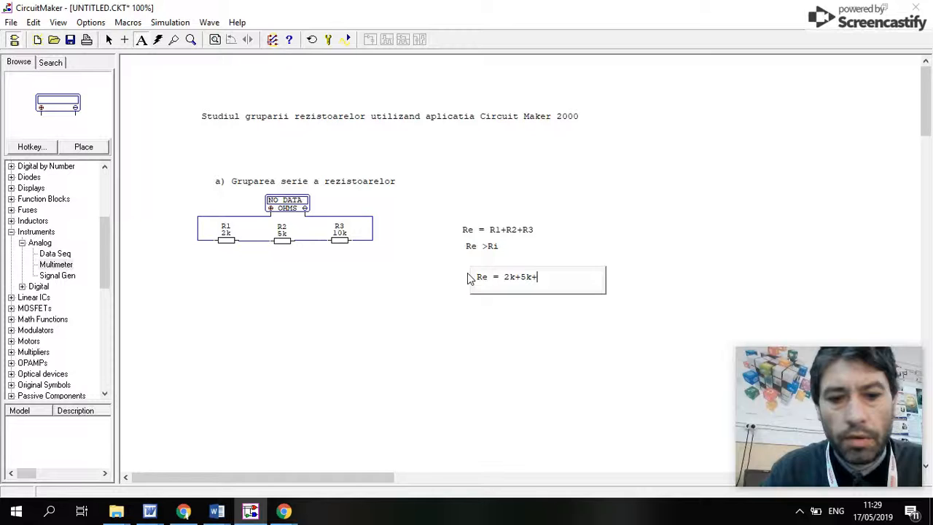
type("10")
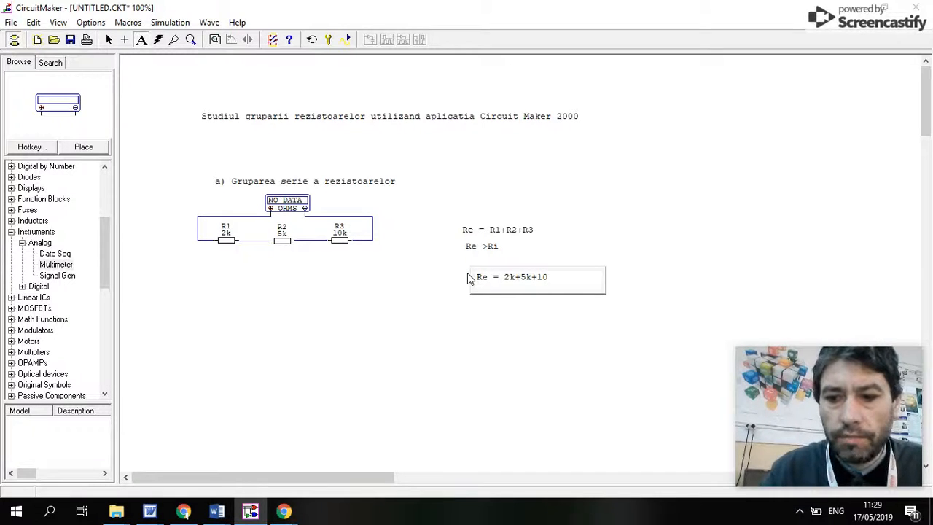
type("k")
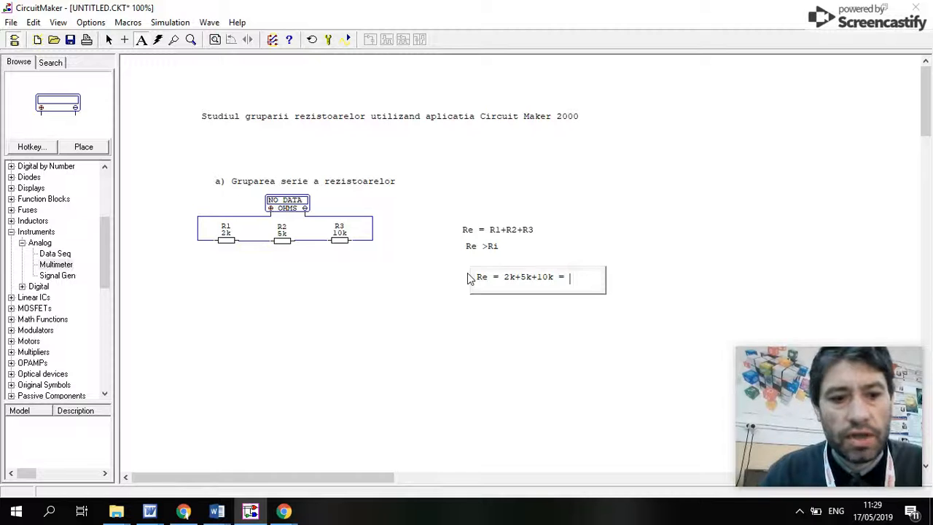
type(" = 17 k")
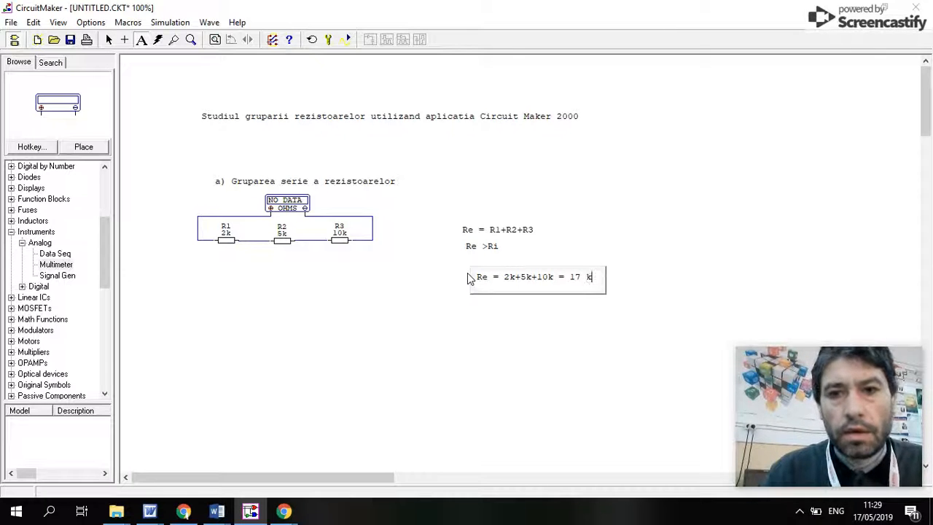
left_click(489, 363)
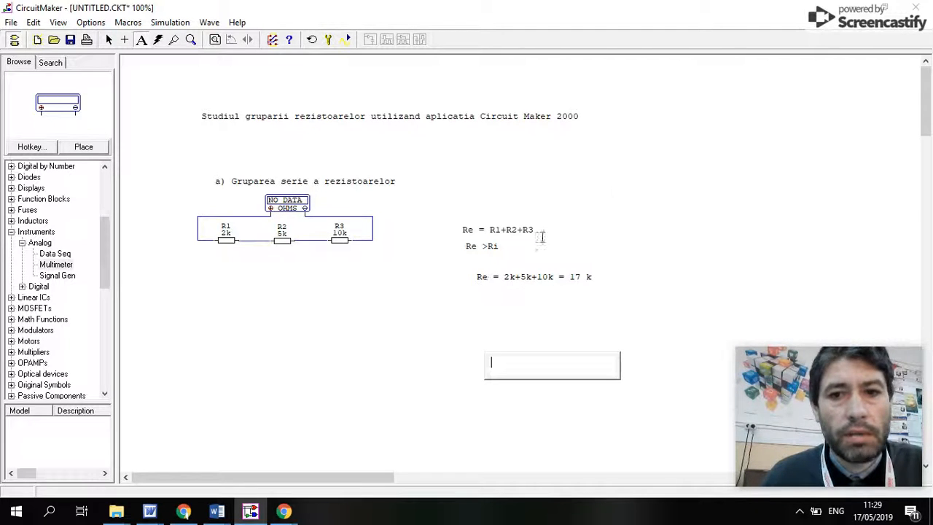
left_click(609, 192)
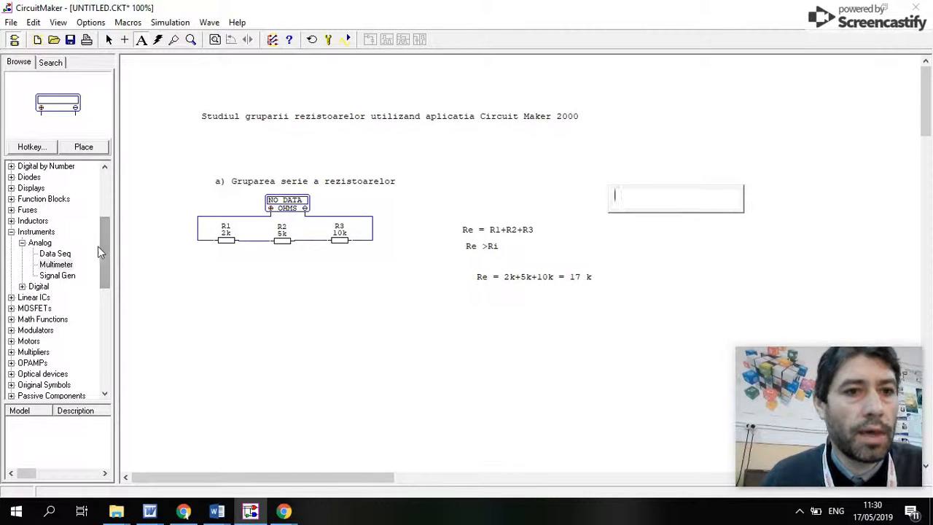
Search the device library for "ground" and place the Ground symbol on the wire at R1's outer end.
left_click_drag(100, 243, 102, 190)
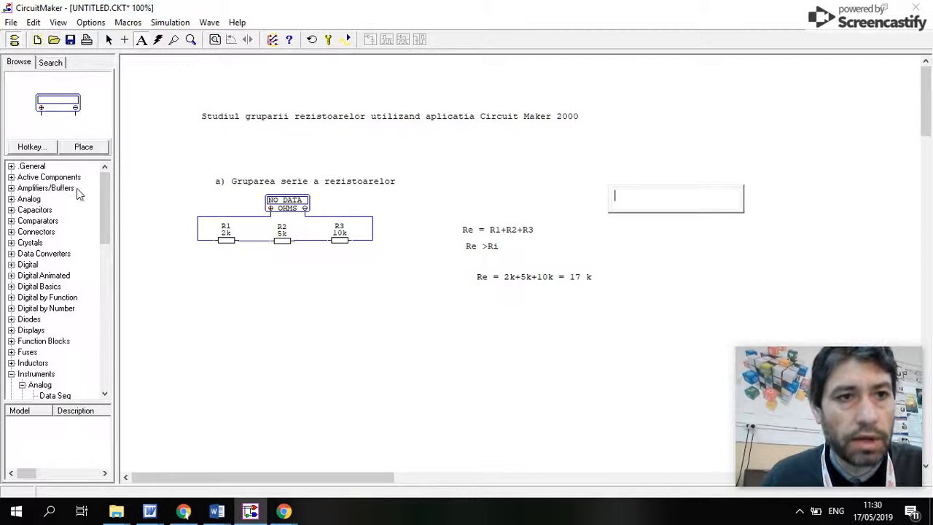
left_click(50, 63)
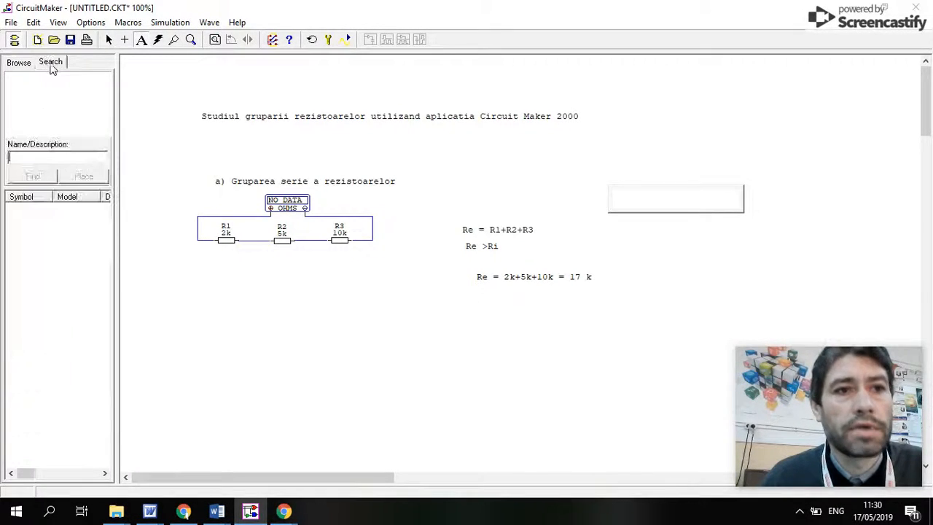
type("ground")
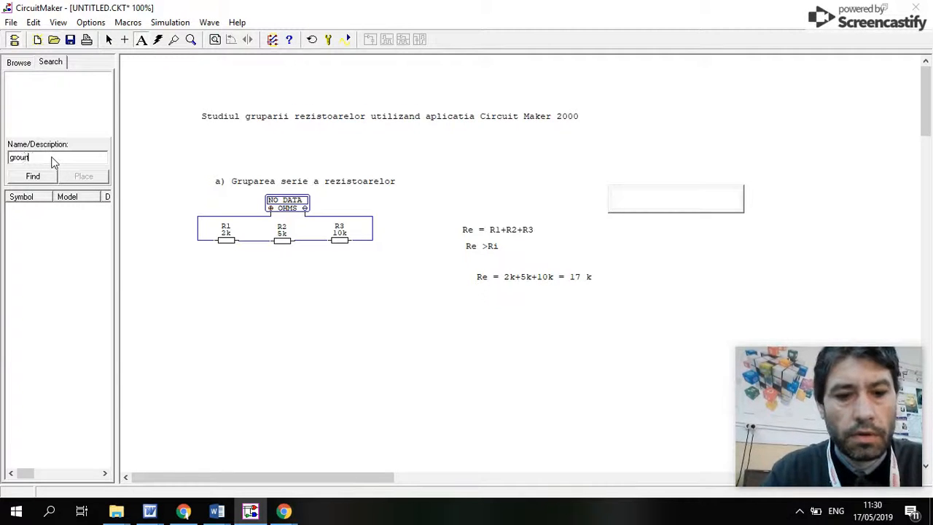
left_click(33, 176)
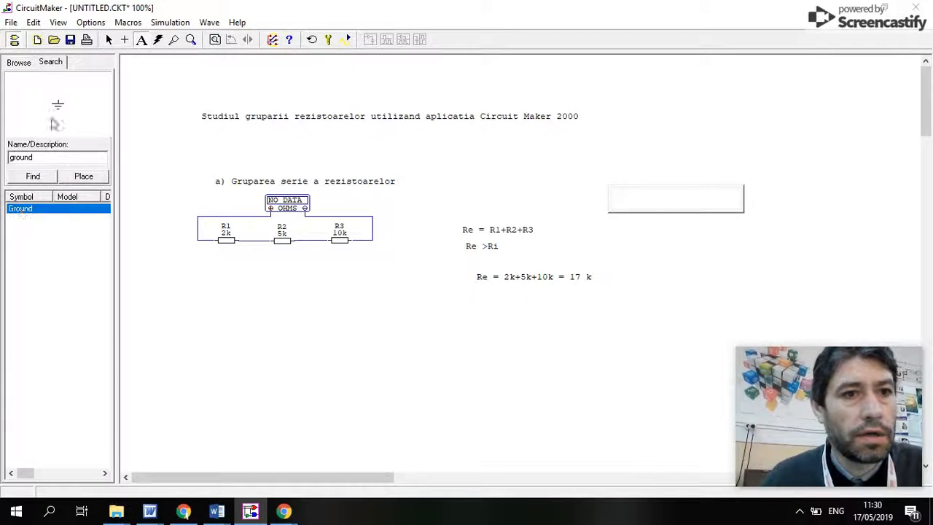
left_click(83, 176)
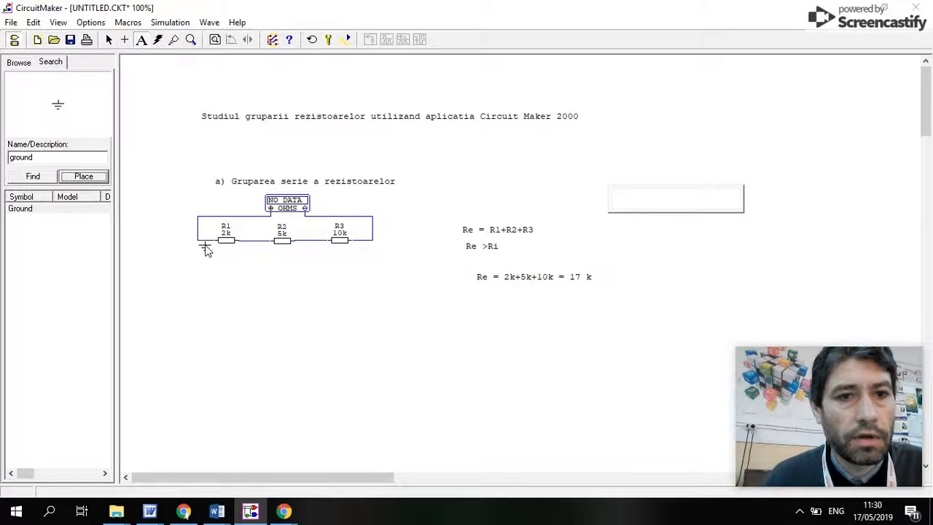
left_click(207, 249)
left_click(203, 264)
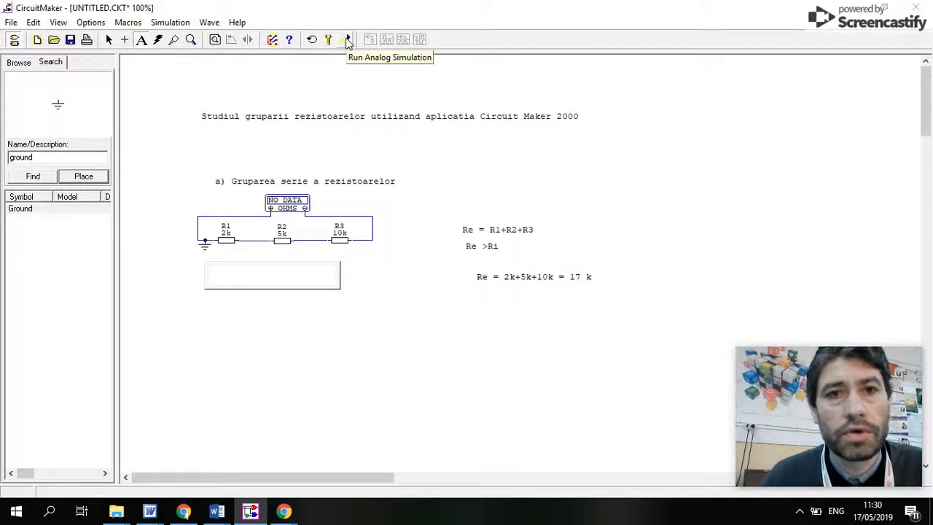
Run the analog simulation to measure the equivalent resistance with the multimeter, and stop it after reading the value.
left_click(348, 40)
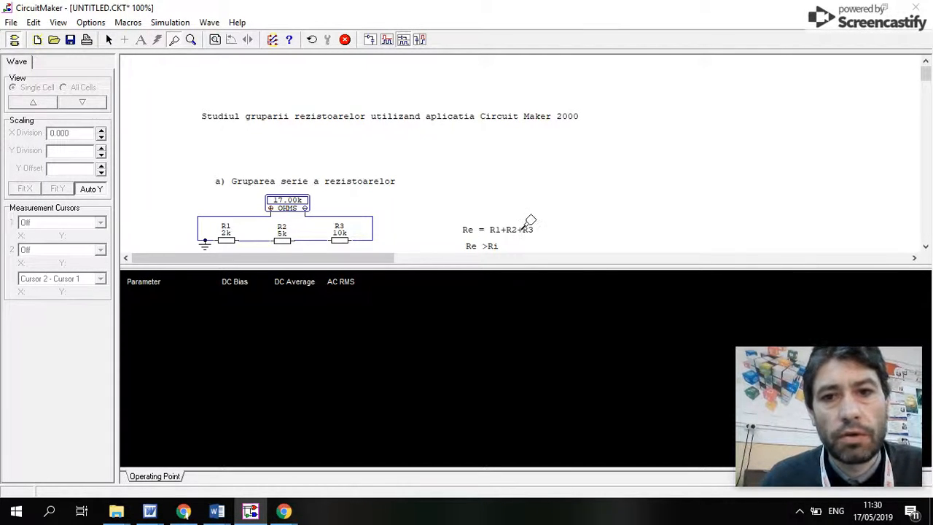
left_click(345, 40)
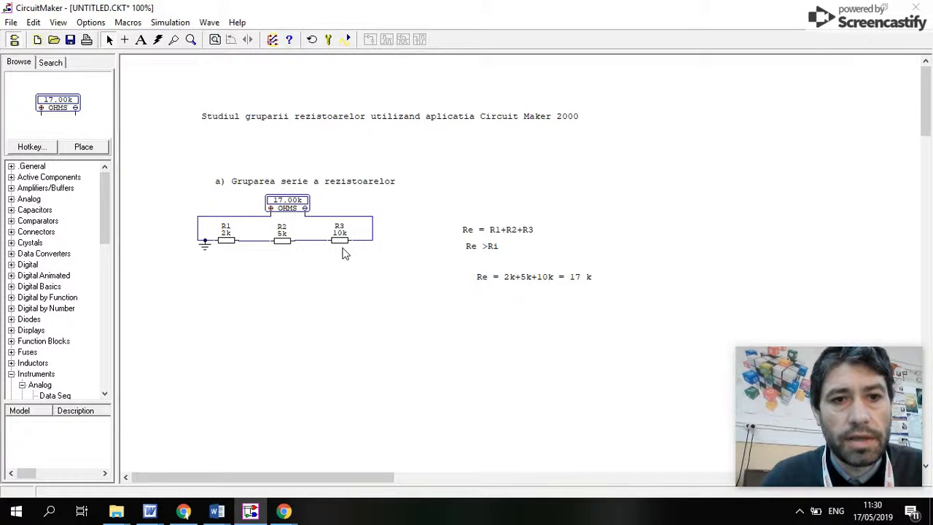
Add the formula text "Re = n*Ri , R1=R2=R3" below the "Re = 2k+5k+10k = 17 k" calculation.
left_click(141, 40)
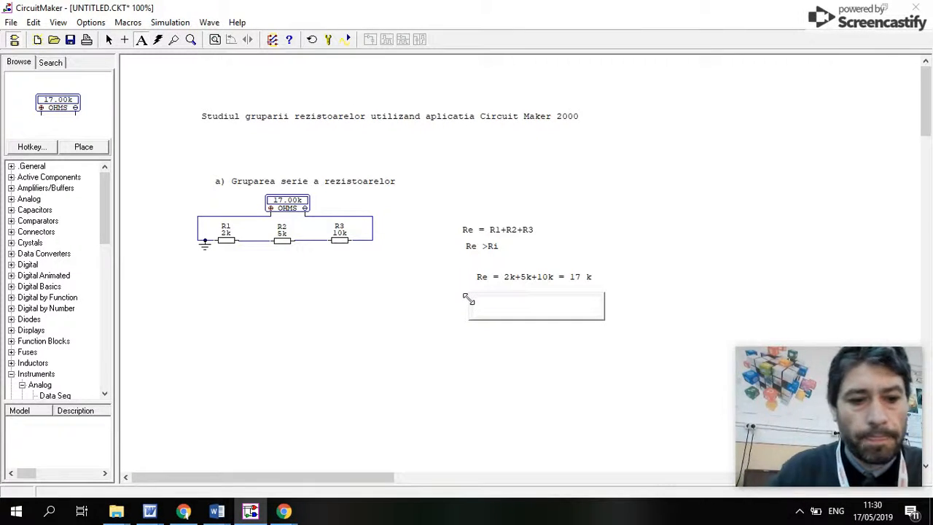
type("e")
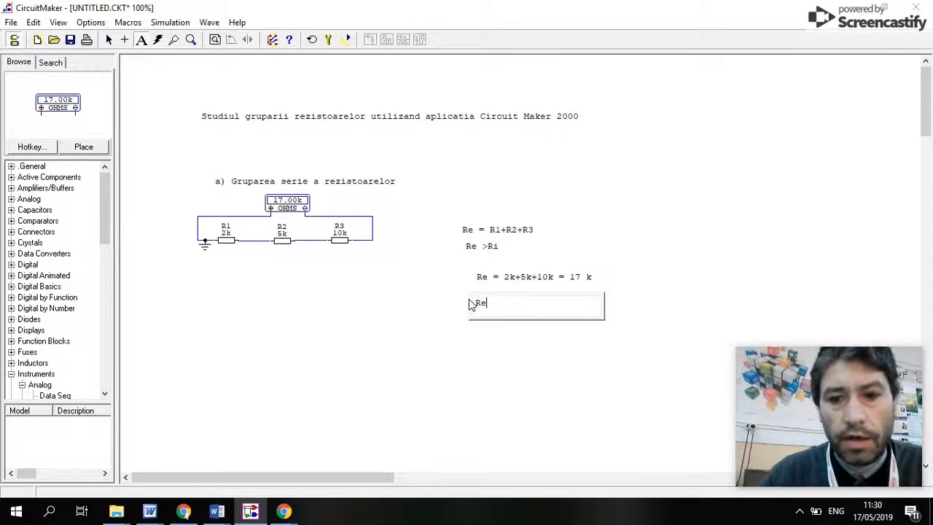
type(" = n-*")
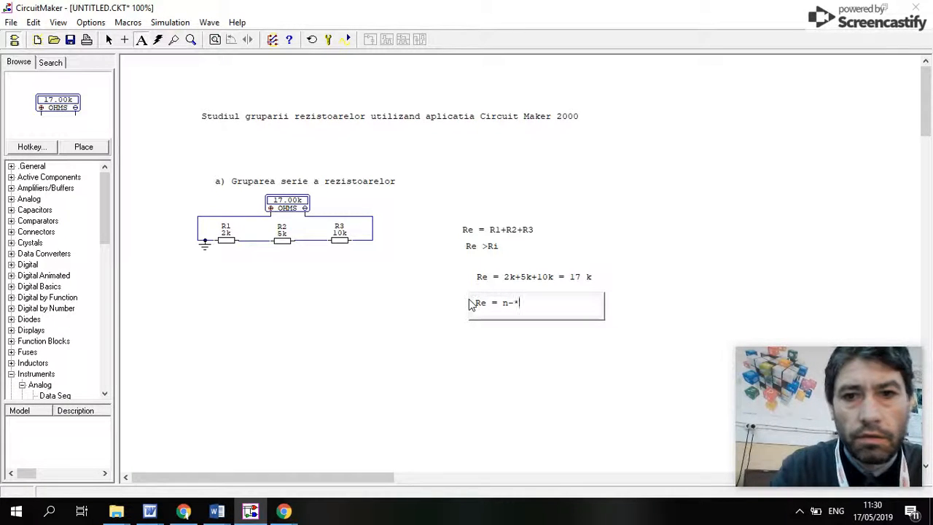
key("BackSpace")
key("BackSpace")
type("*R")
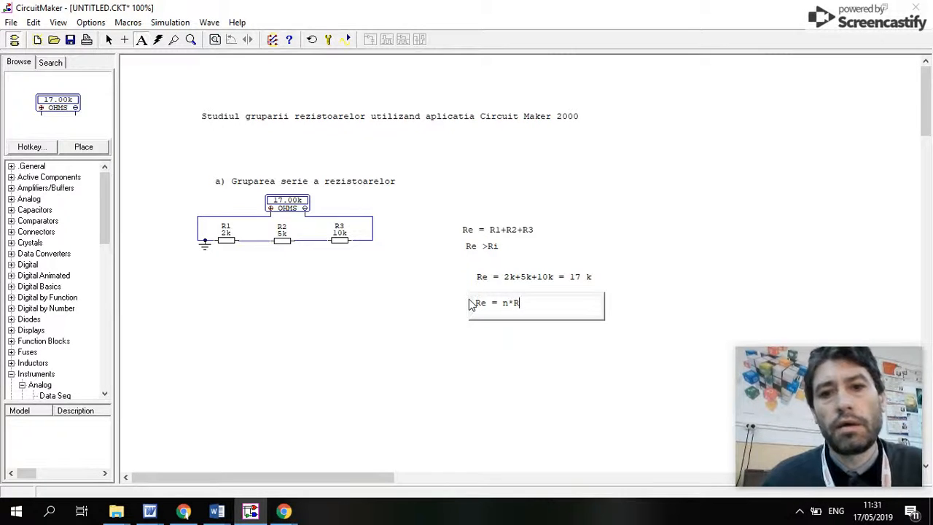
type("i")
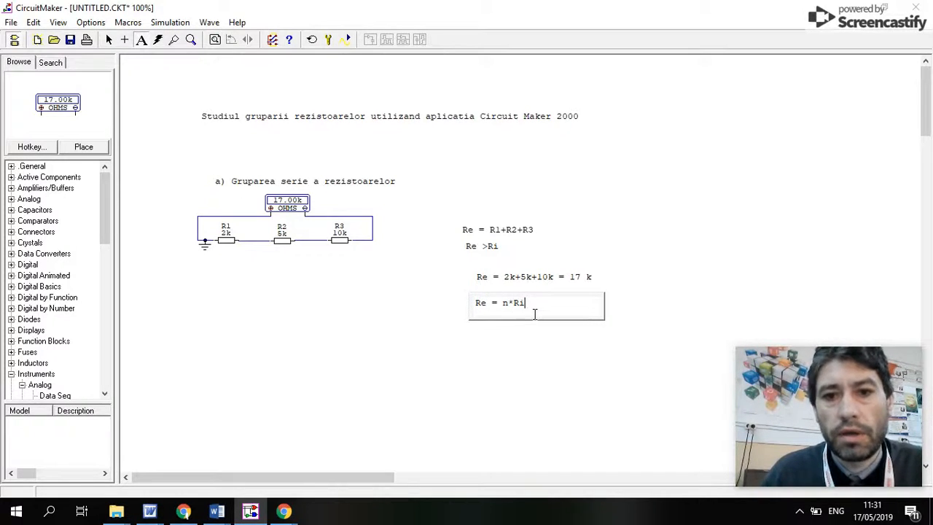
type(", r1")
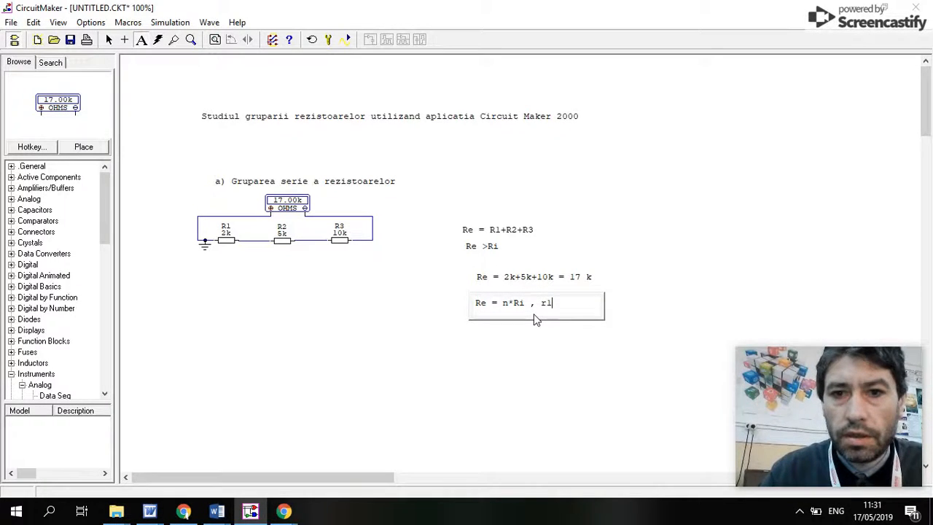
key("BackSpace")
key("BackSpace")
type("R1=R")
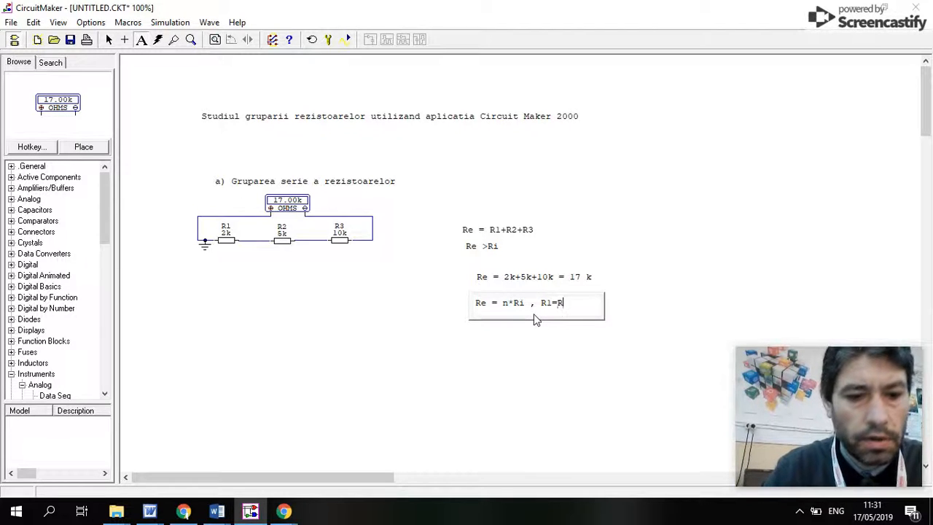
type("2=R3")
left_click(563, 377)
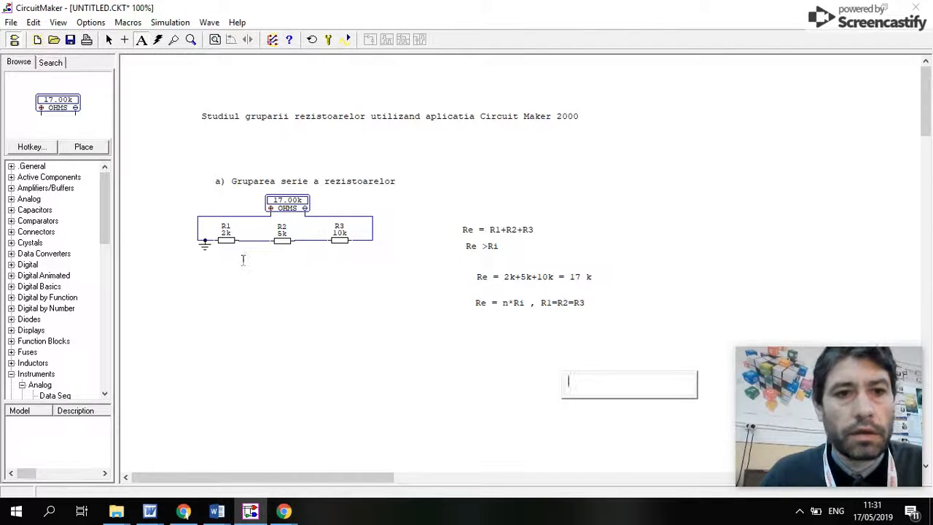
Set the label-value of resistors R2 and R3 to 2k each.
left_click(109, 39)
double_click(284, 241)
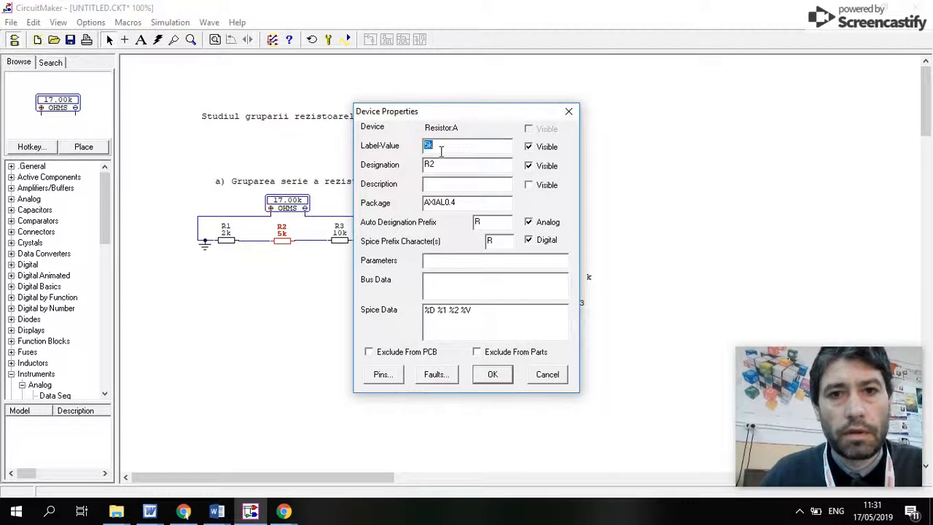
type("2k")
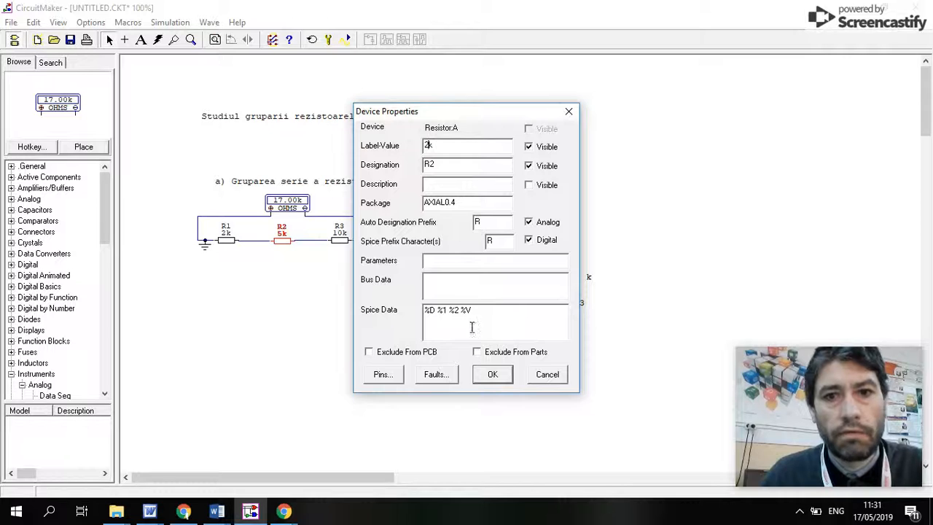
left_click(492, 374)
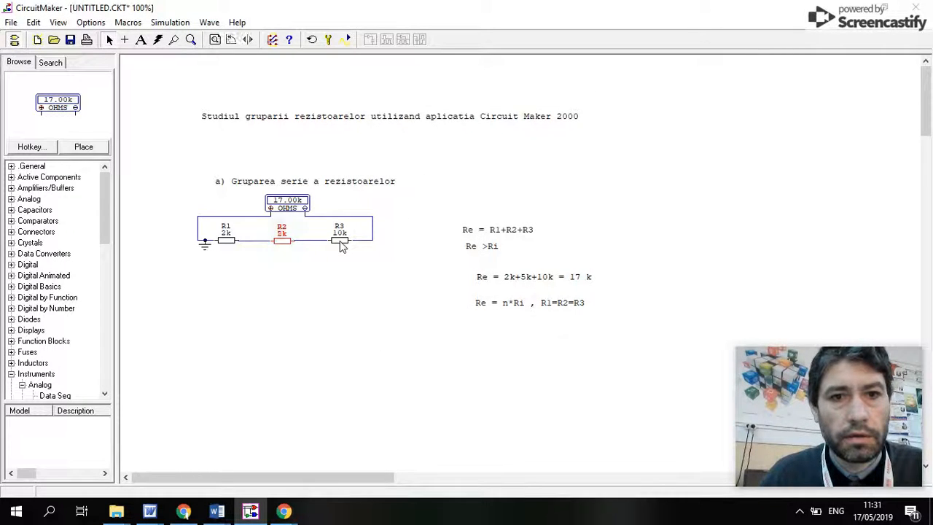
double_click(340, 240)
left_click_drag(435, 145, 406, 147)
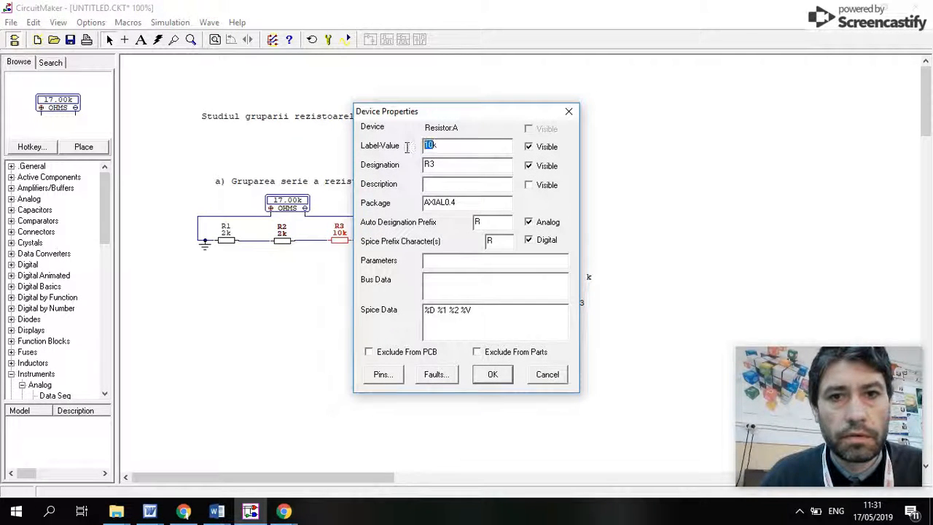
type("2k")
key("Return")
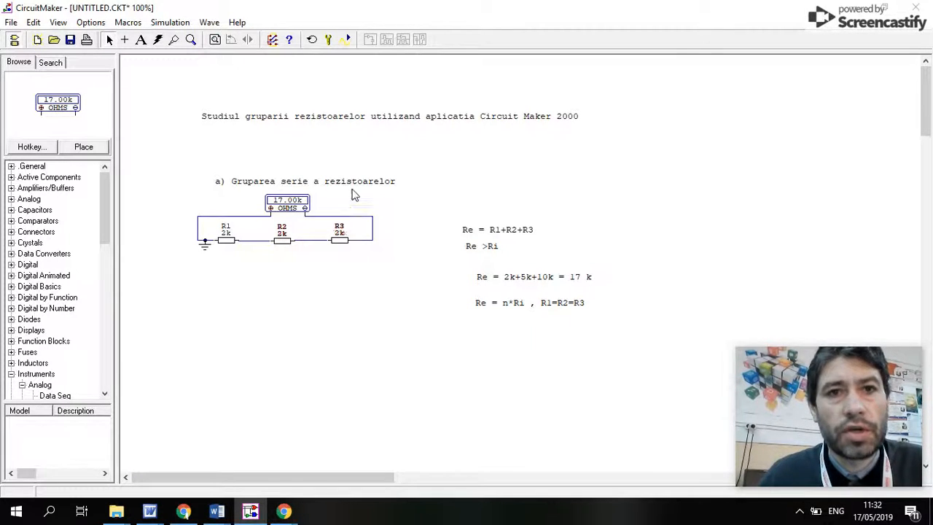
Run the analog simulation to measure the equivalent resistance of the three equal resistors, and stop it after reading the multimeter.
left_click(346, 39)
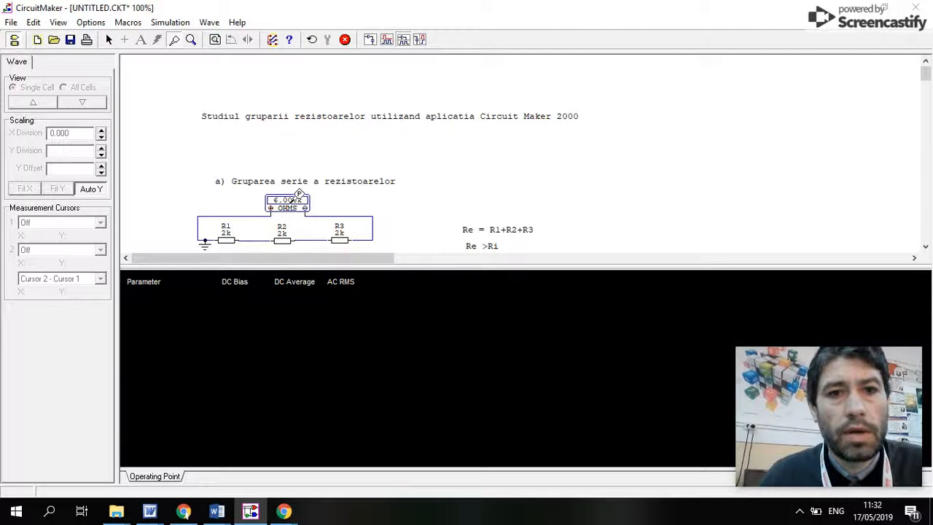
left_click(345, 39)
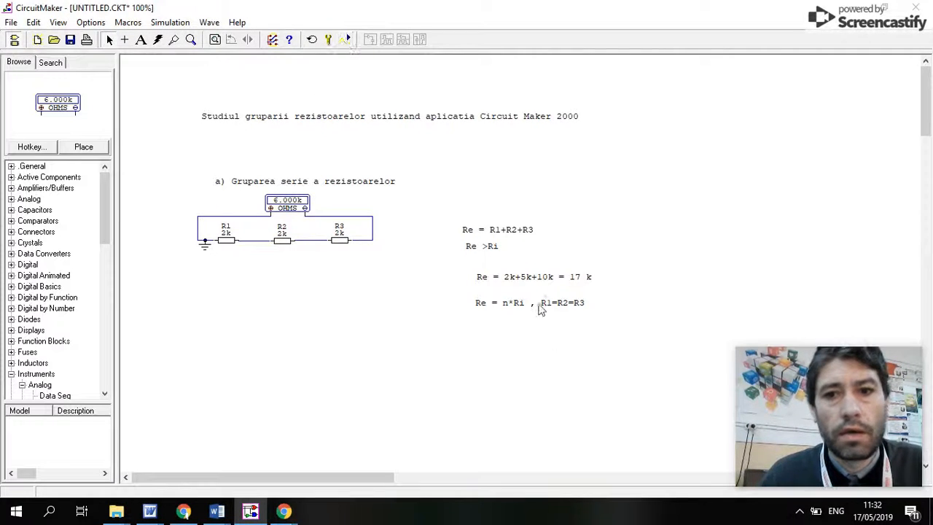
Add the text "n =3" below the "Re = n*Ri , R1=R2=R3" formula.
left_click(142, 39)
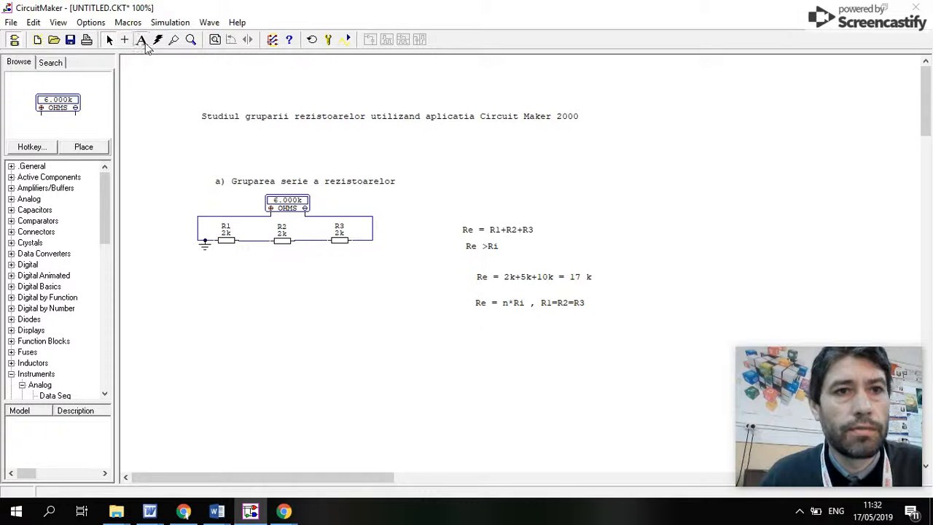
left_click(477, 320)
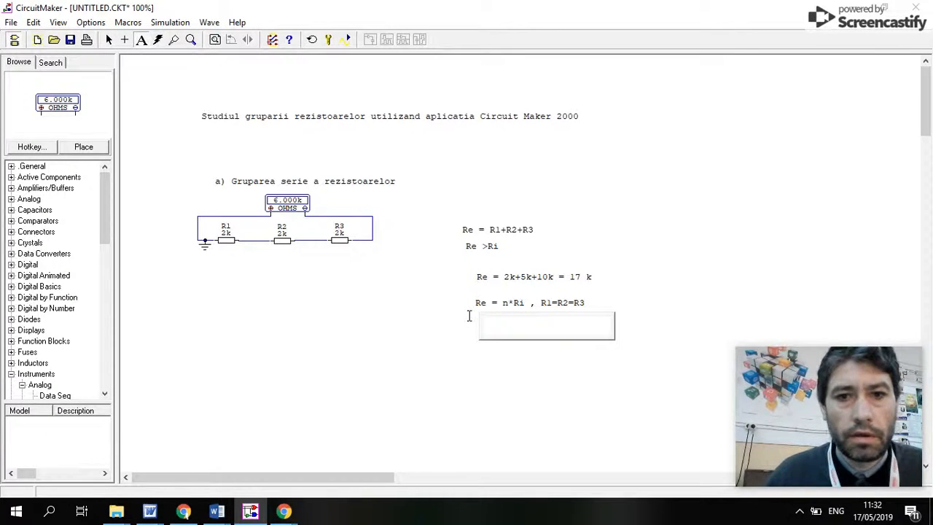
type("n")
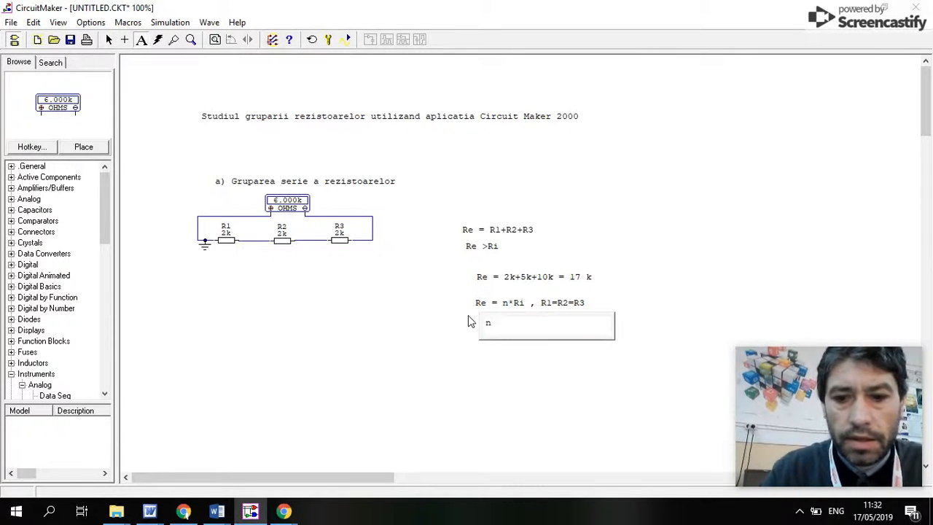
type(" =3")
left_click(469, 384)
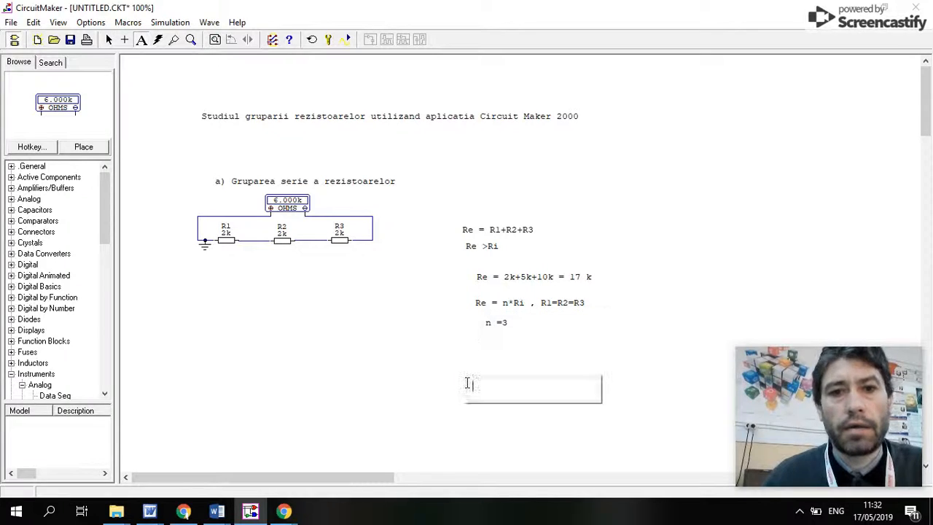